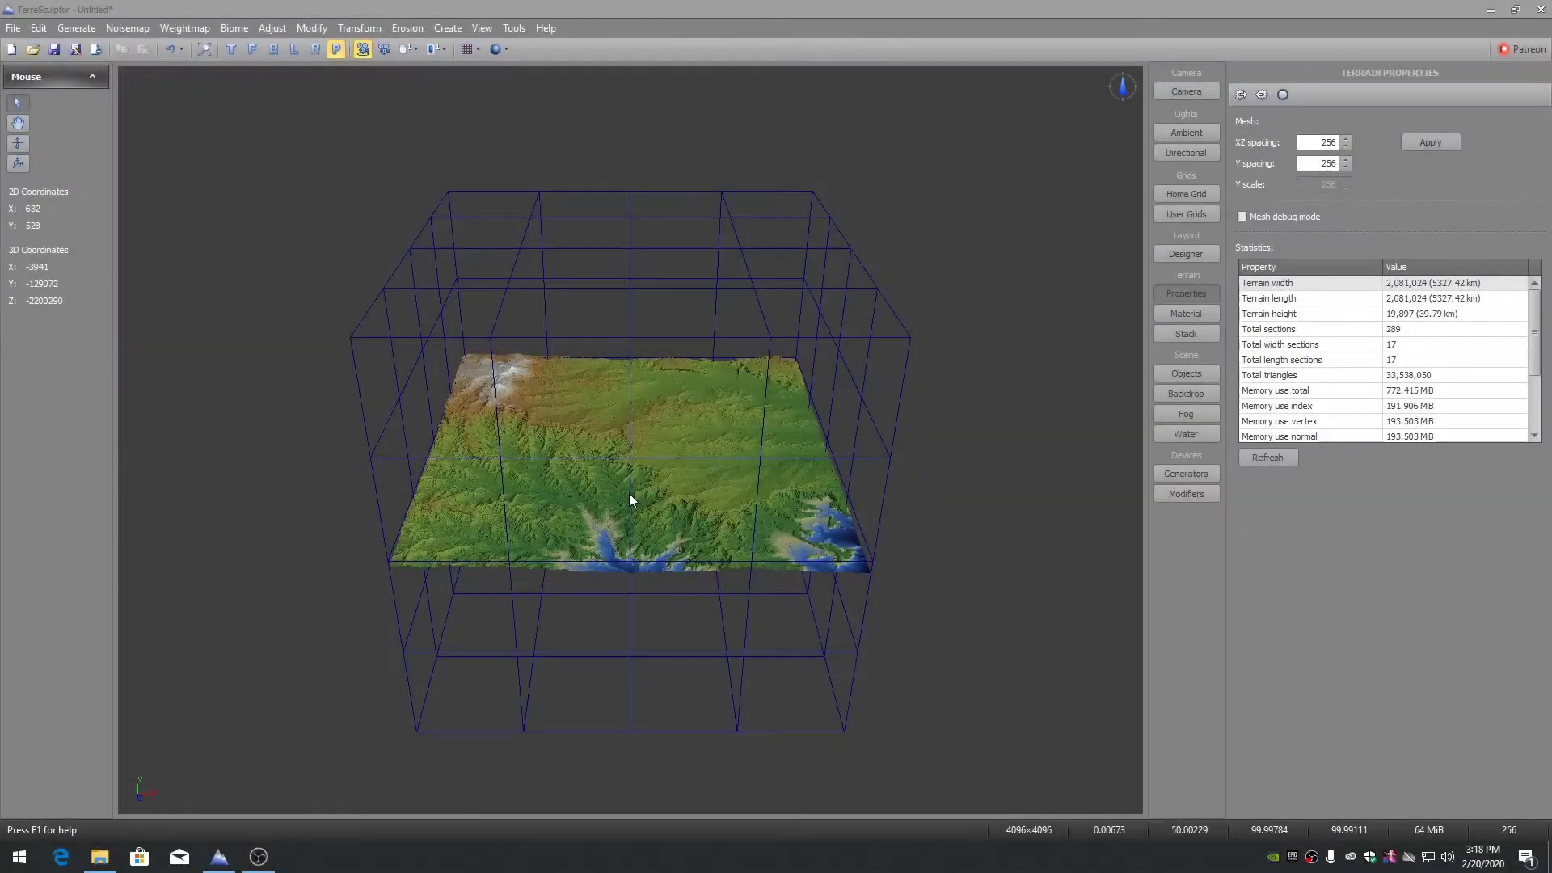
Examine the terrain's extent and surface detail from different angles and distances.
left_click_drag(629, 498, 629, 440)
middle_click_drag(629, 440, 630, 439)
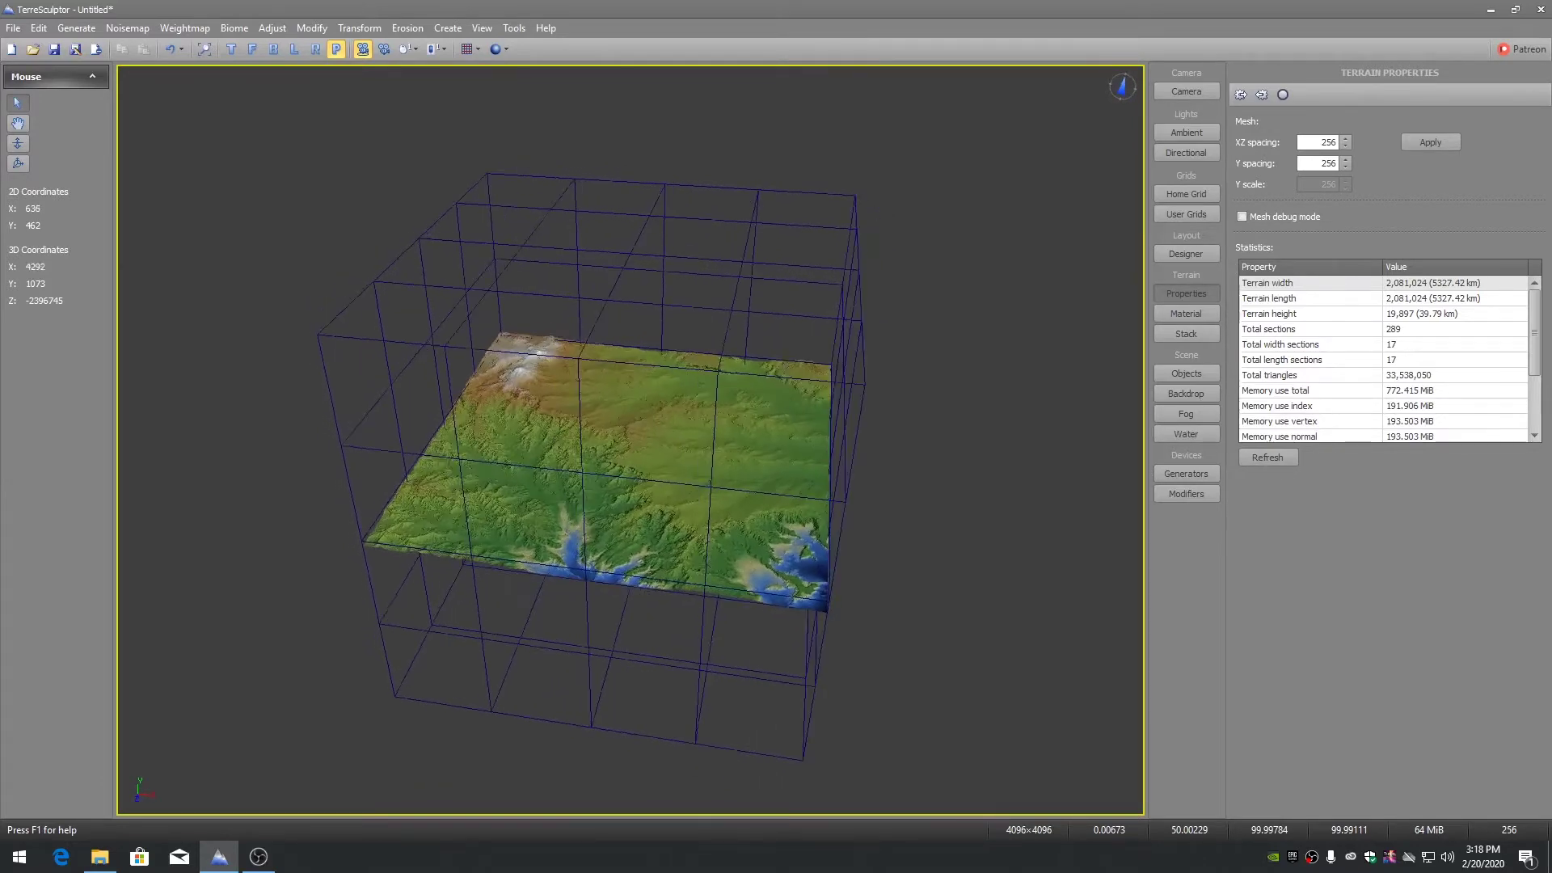
middle_click_drag(632, 440, 629, 493)
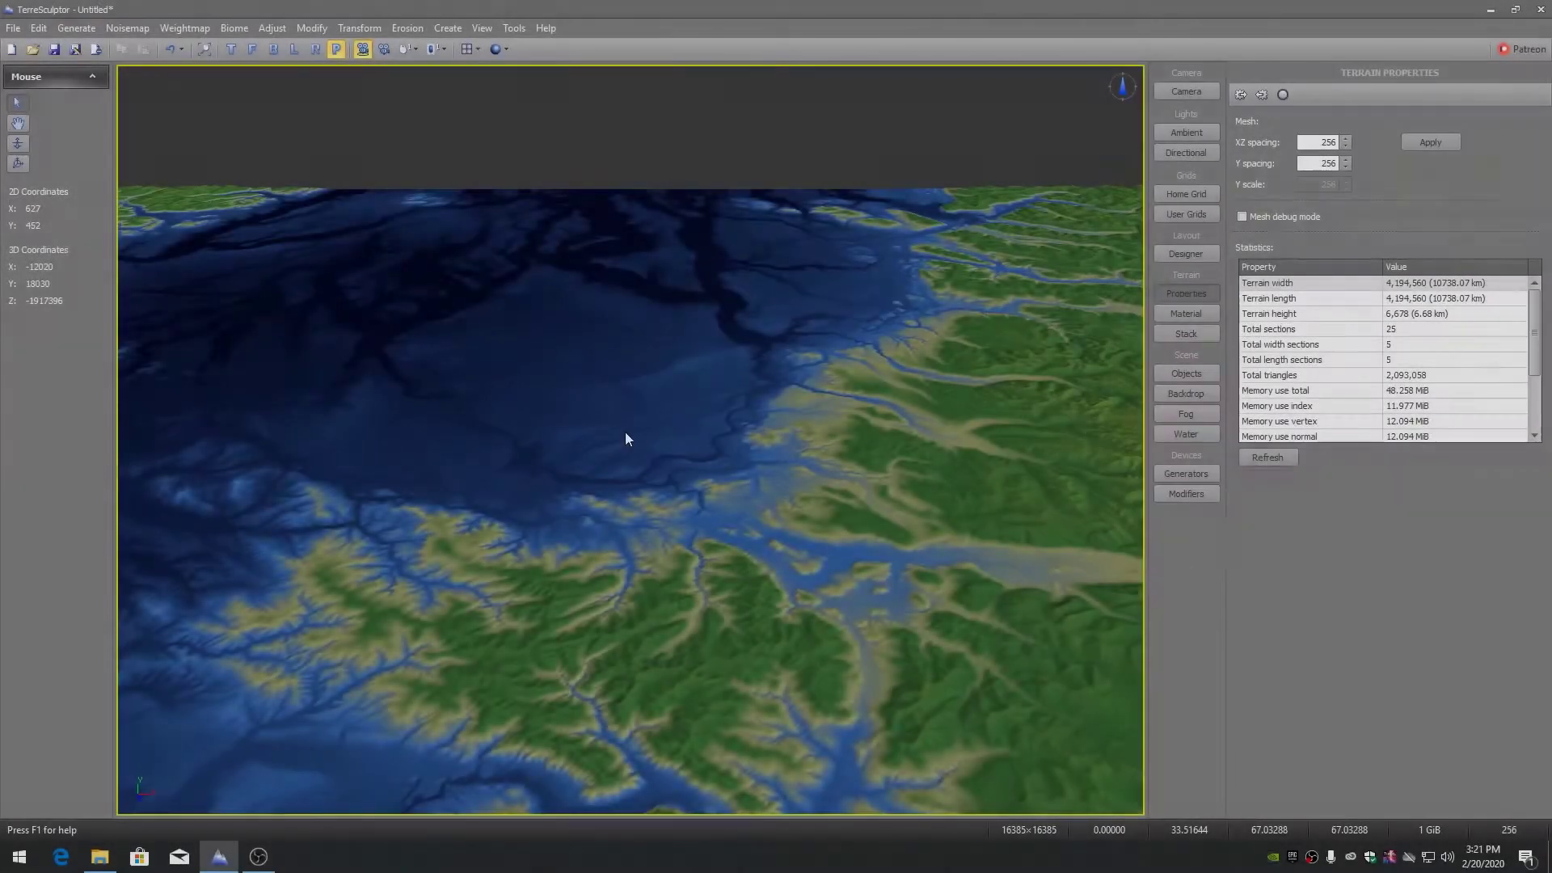
scroll(624, 431, "down", 6)
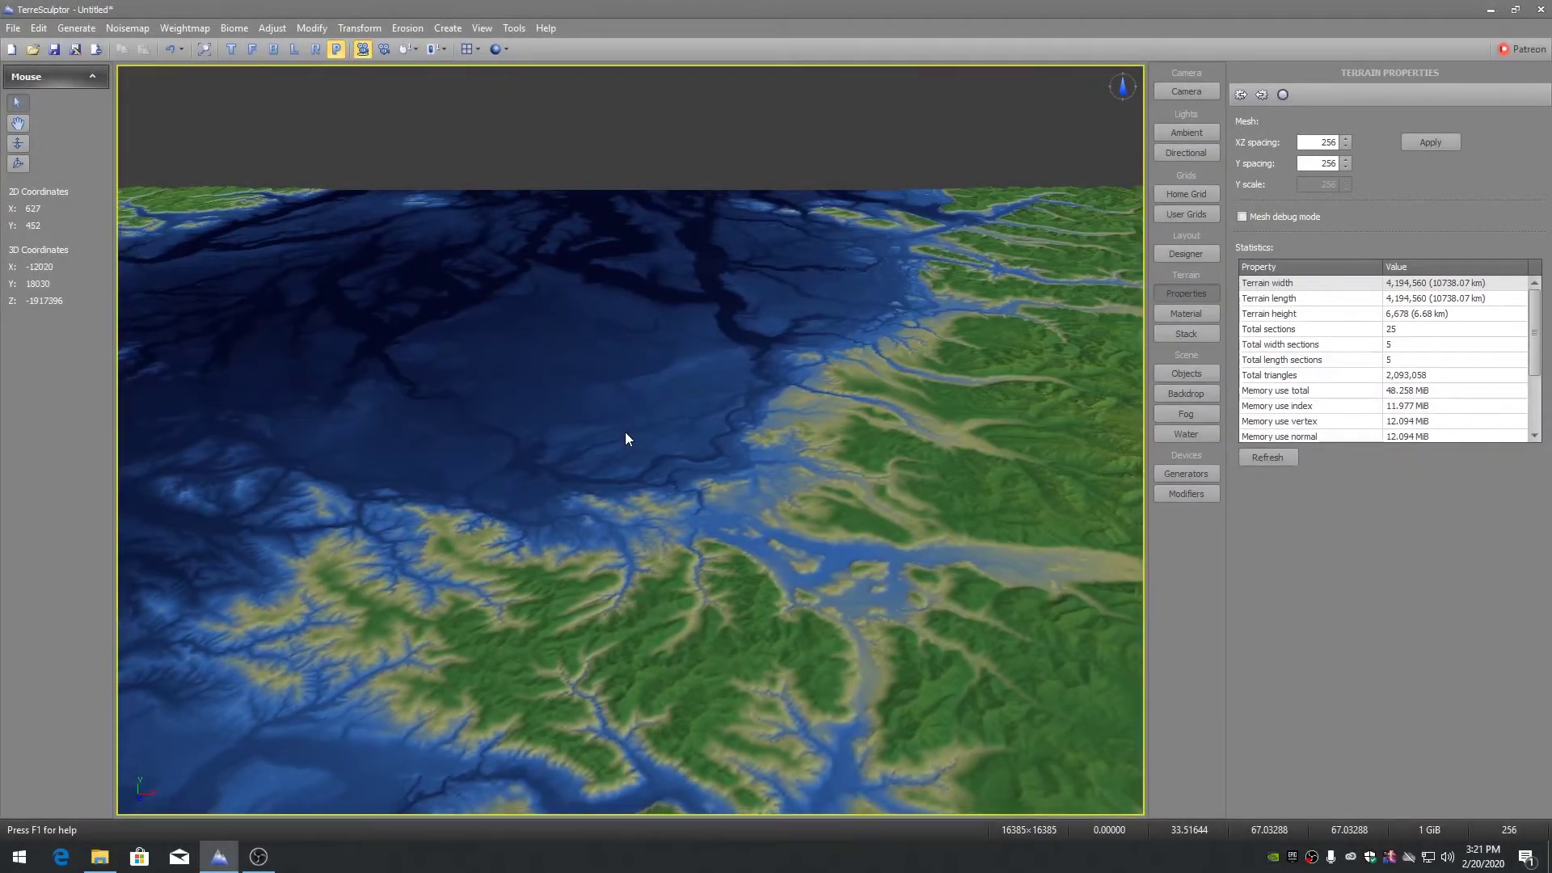
scroll(624, 432, "down", 7)
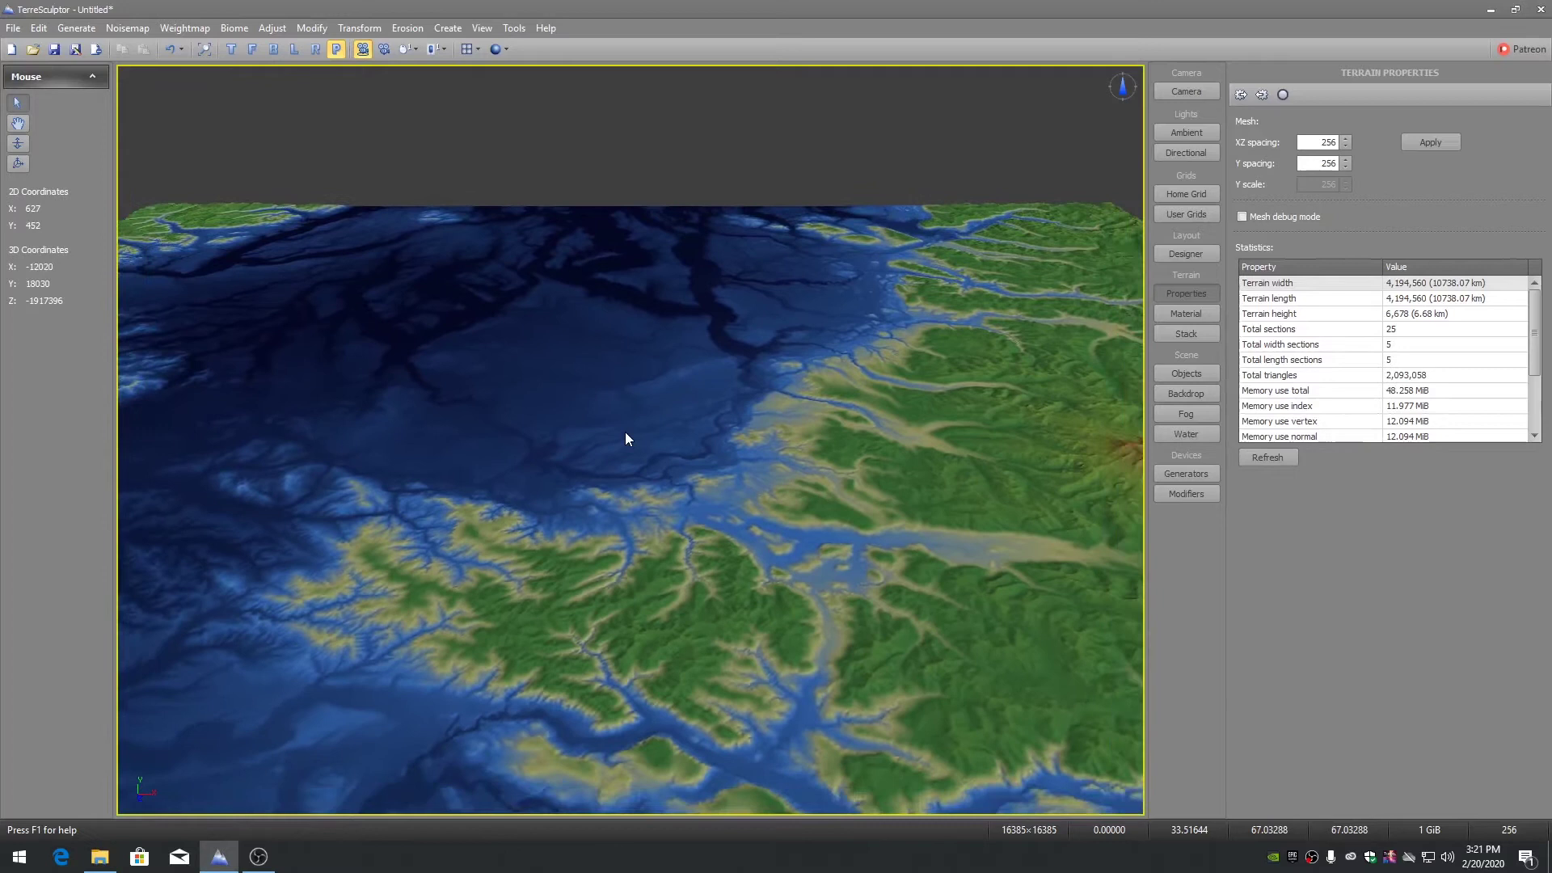
scroll(624, 432, "down", 6)
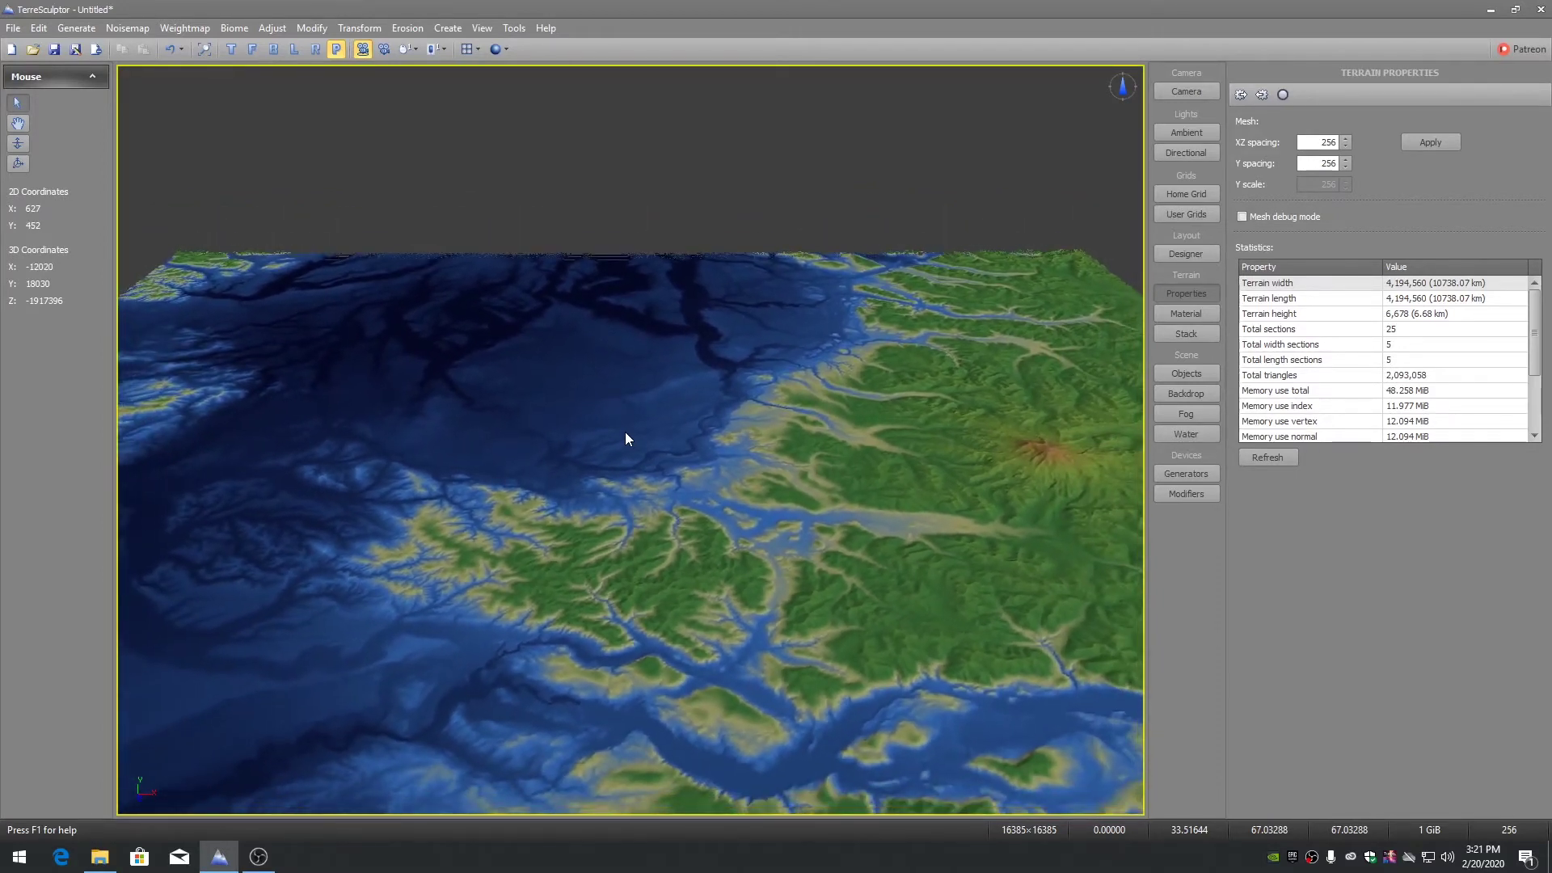
middle_click_drag(624, 432, 489, 440)
left_click_drag(631, 440, 631, 439)
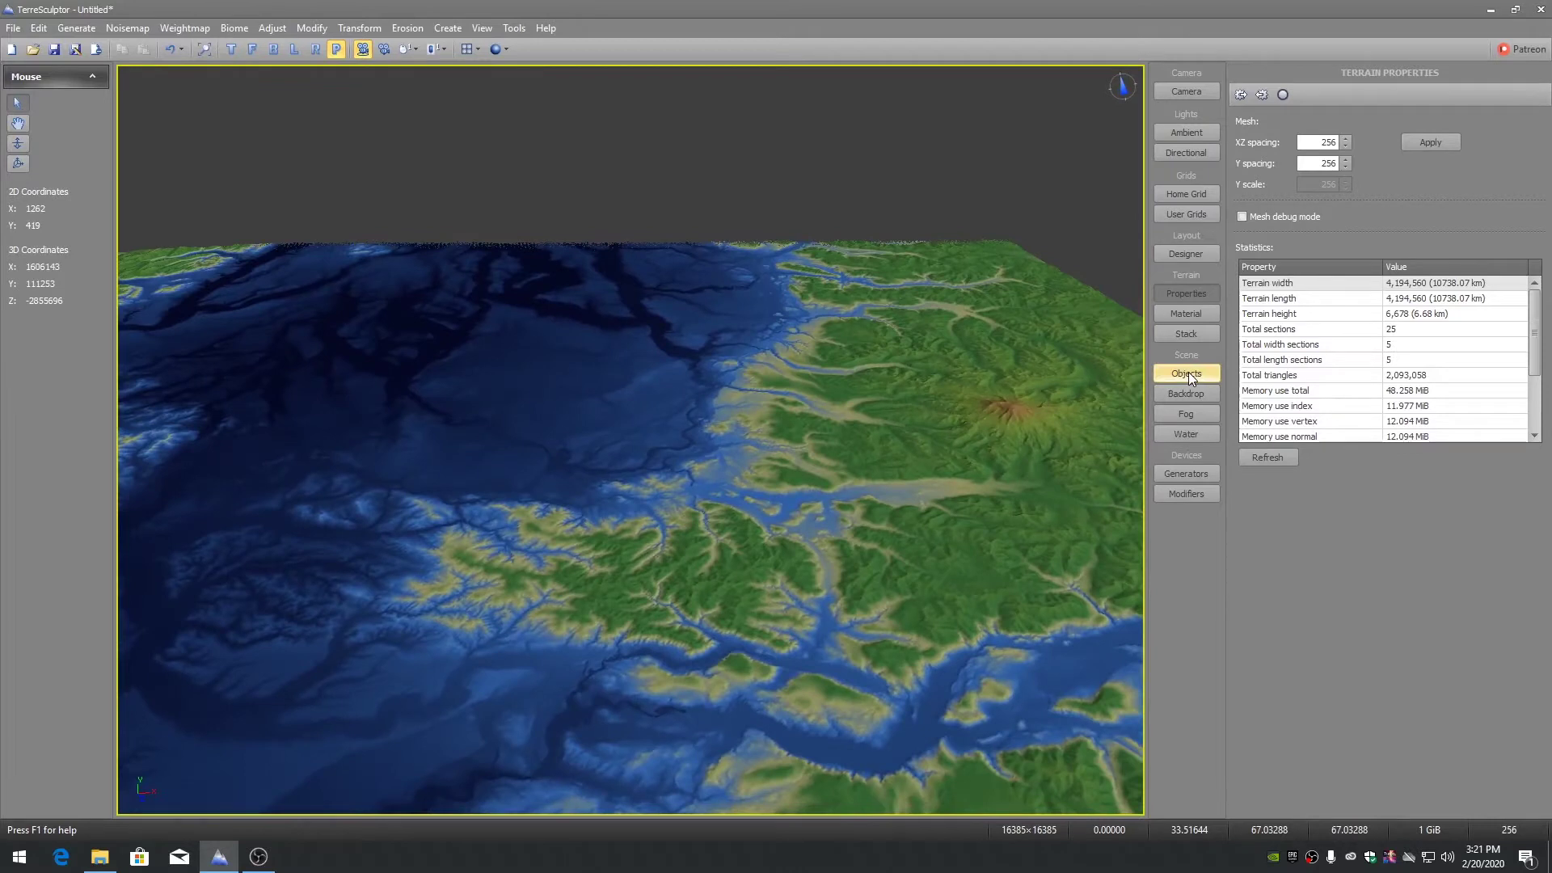
Turn on the World Extents scene object to compare the terrain with the world bounds.
left_click(1188, 374)
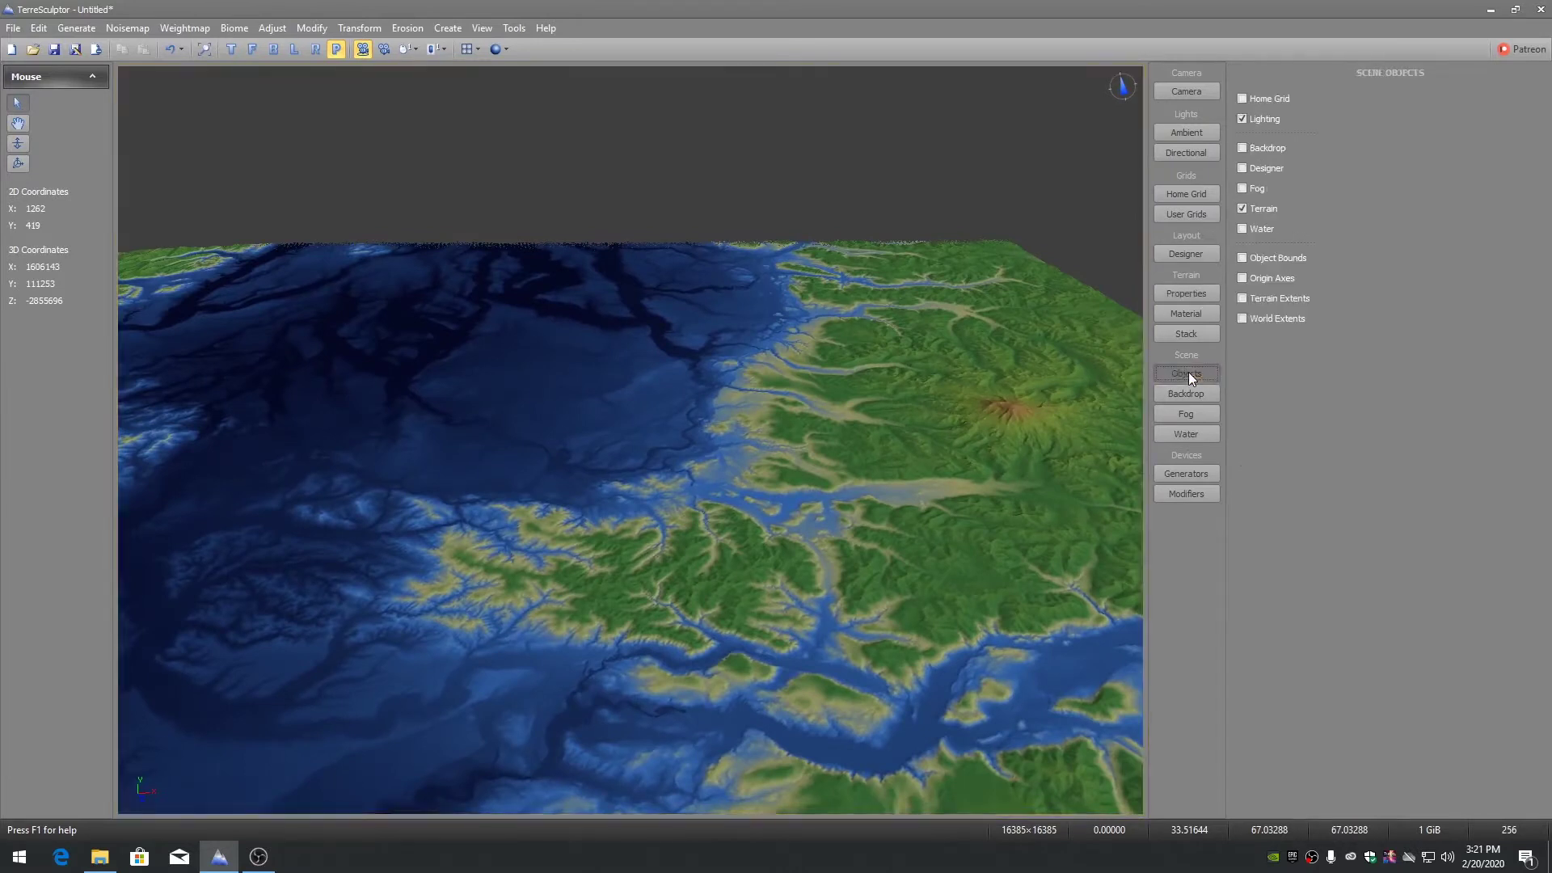
left_click(1278, 318)
left_click_drag(841, 389, 630, 440)
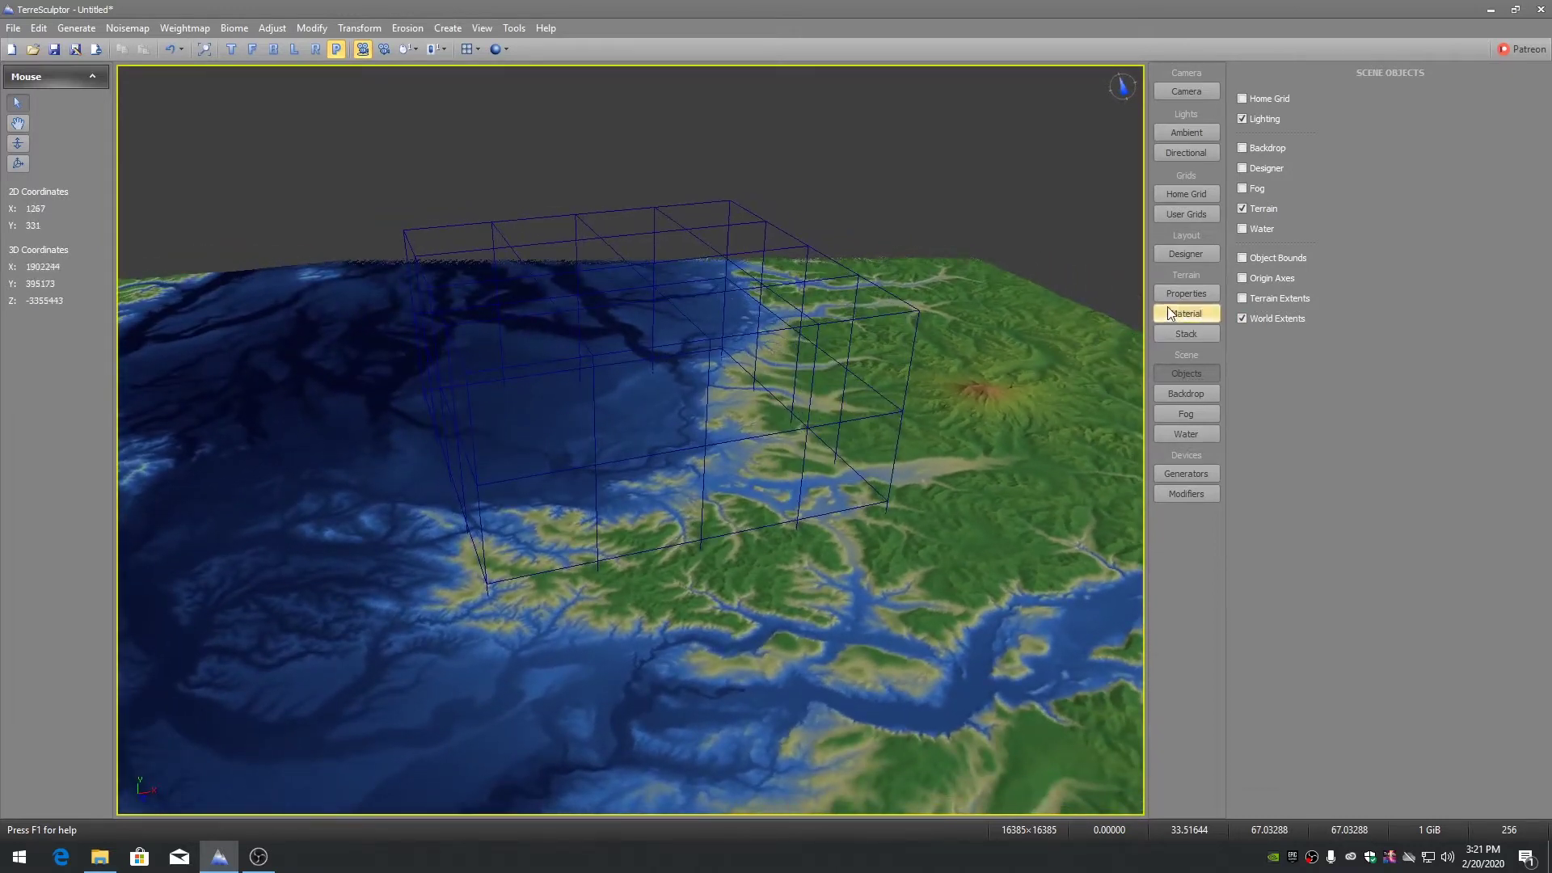
Set the terrain mesh XZ spacing to 100 and apply it.
left_click(1194, 293)
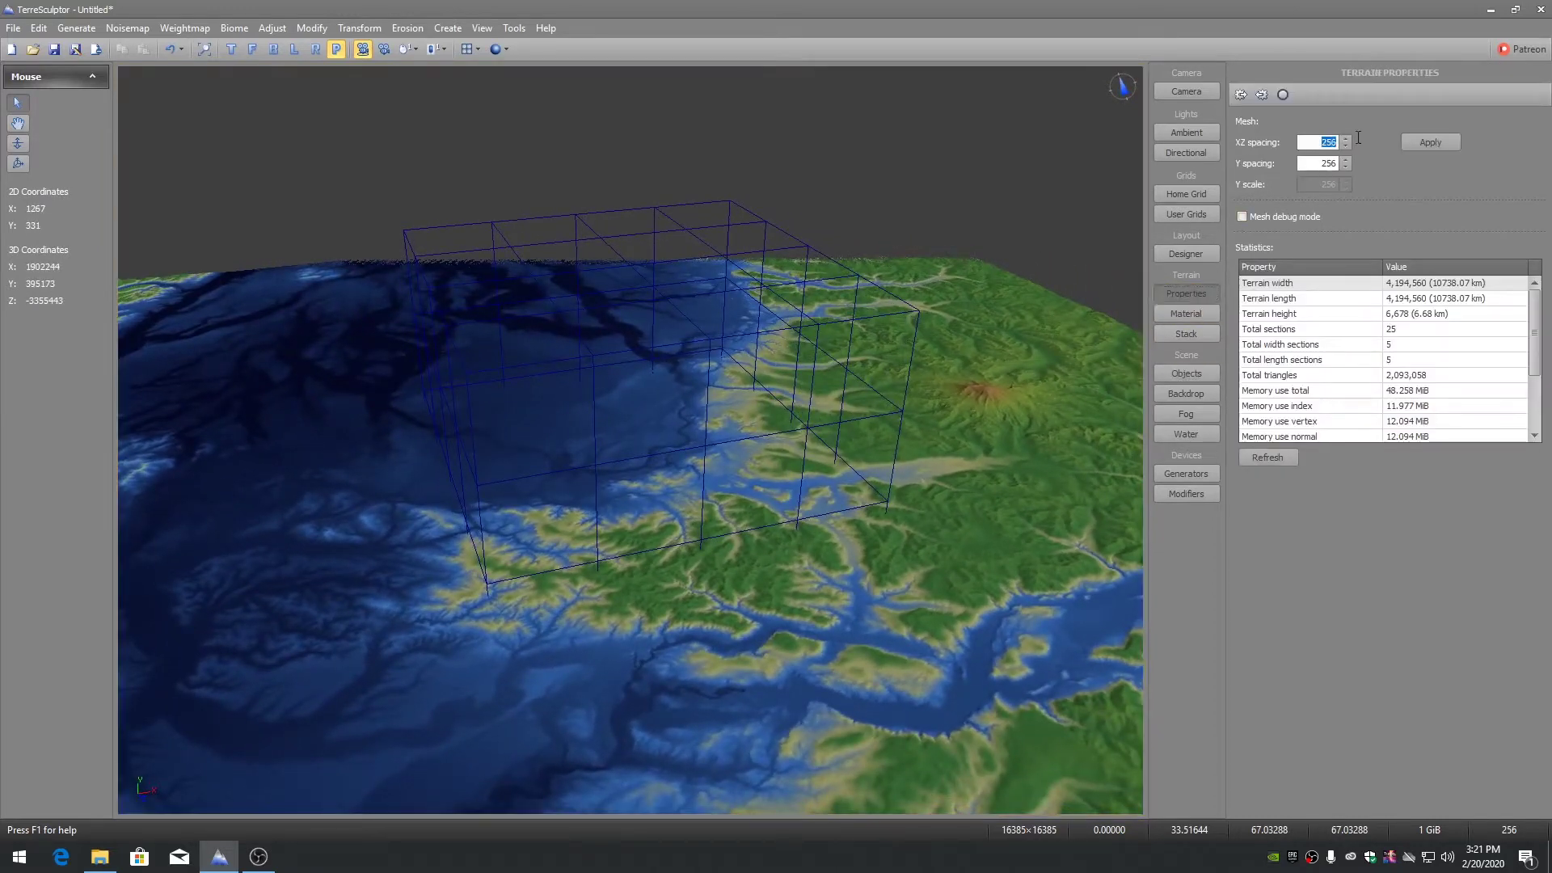
type("100")
key("BackSpace")
key("BackSpace")
key("BackSpace")
left_click(1446, 142)
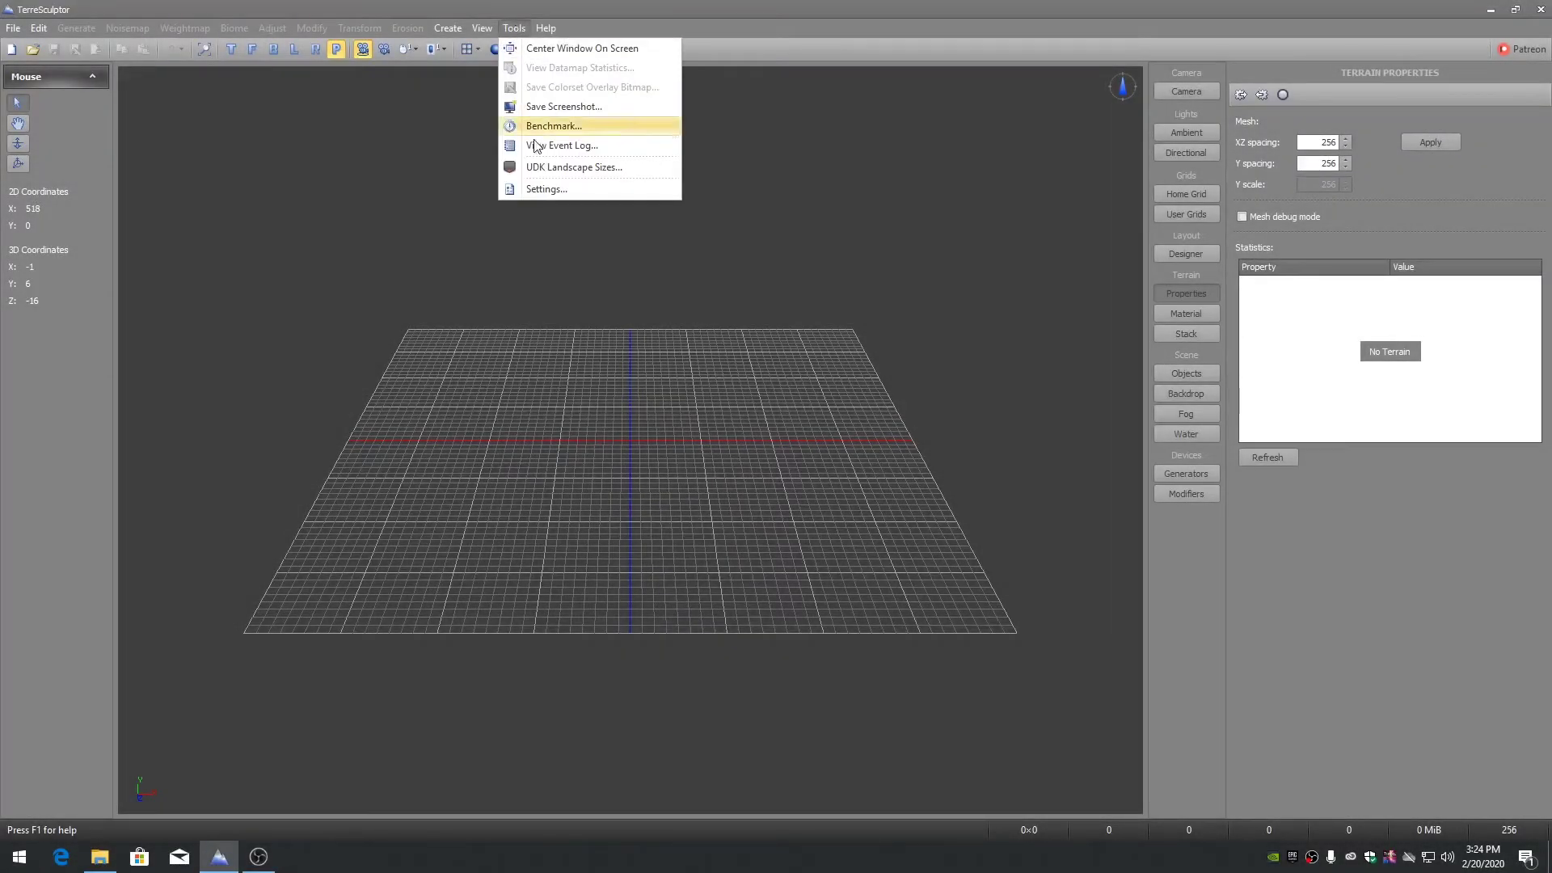
Open the application settings and review the Dimensions options and the Scene options for extents cube segments.
left_click(545, 193)
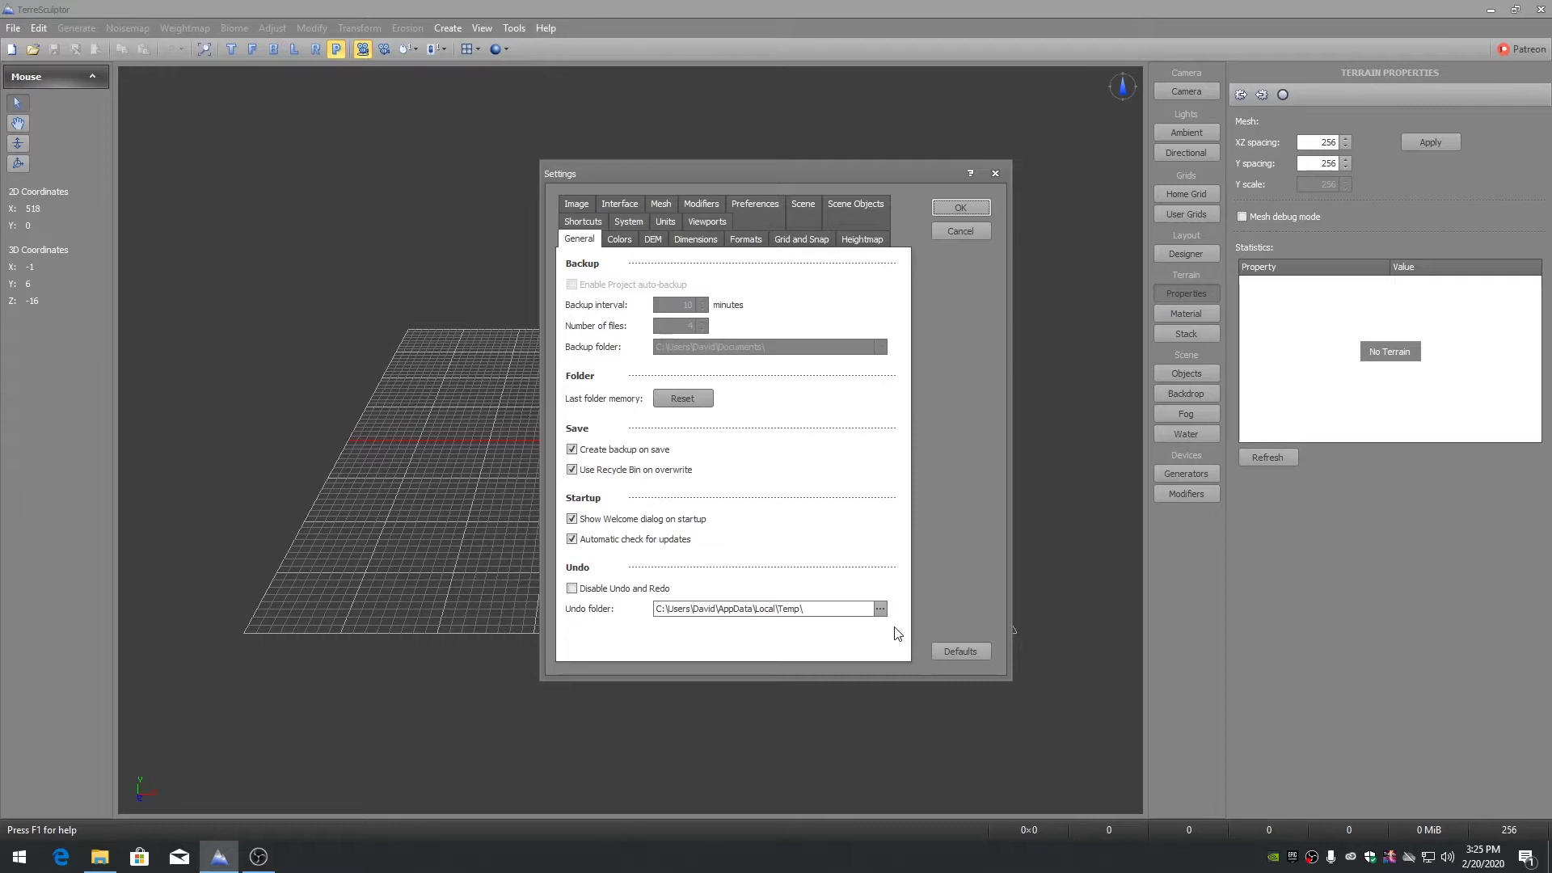
left_click(696, 239)
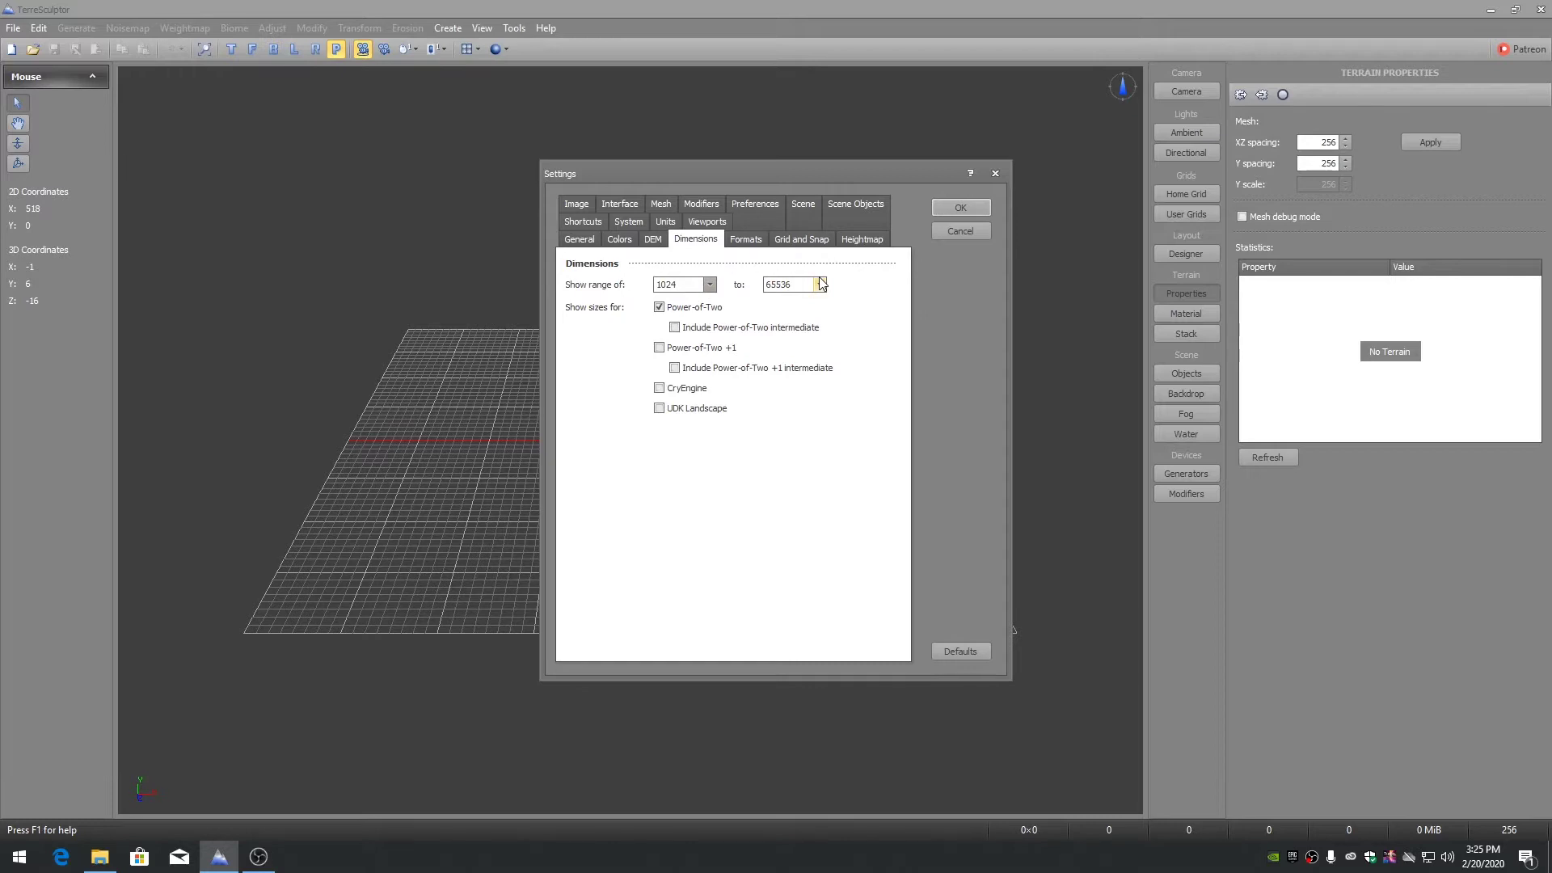
left_click(689, 412)
left_click(804, 208)
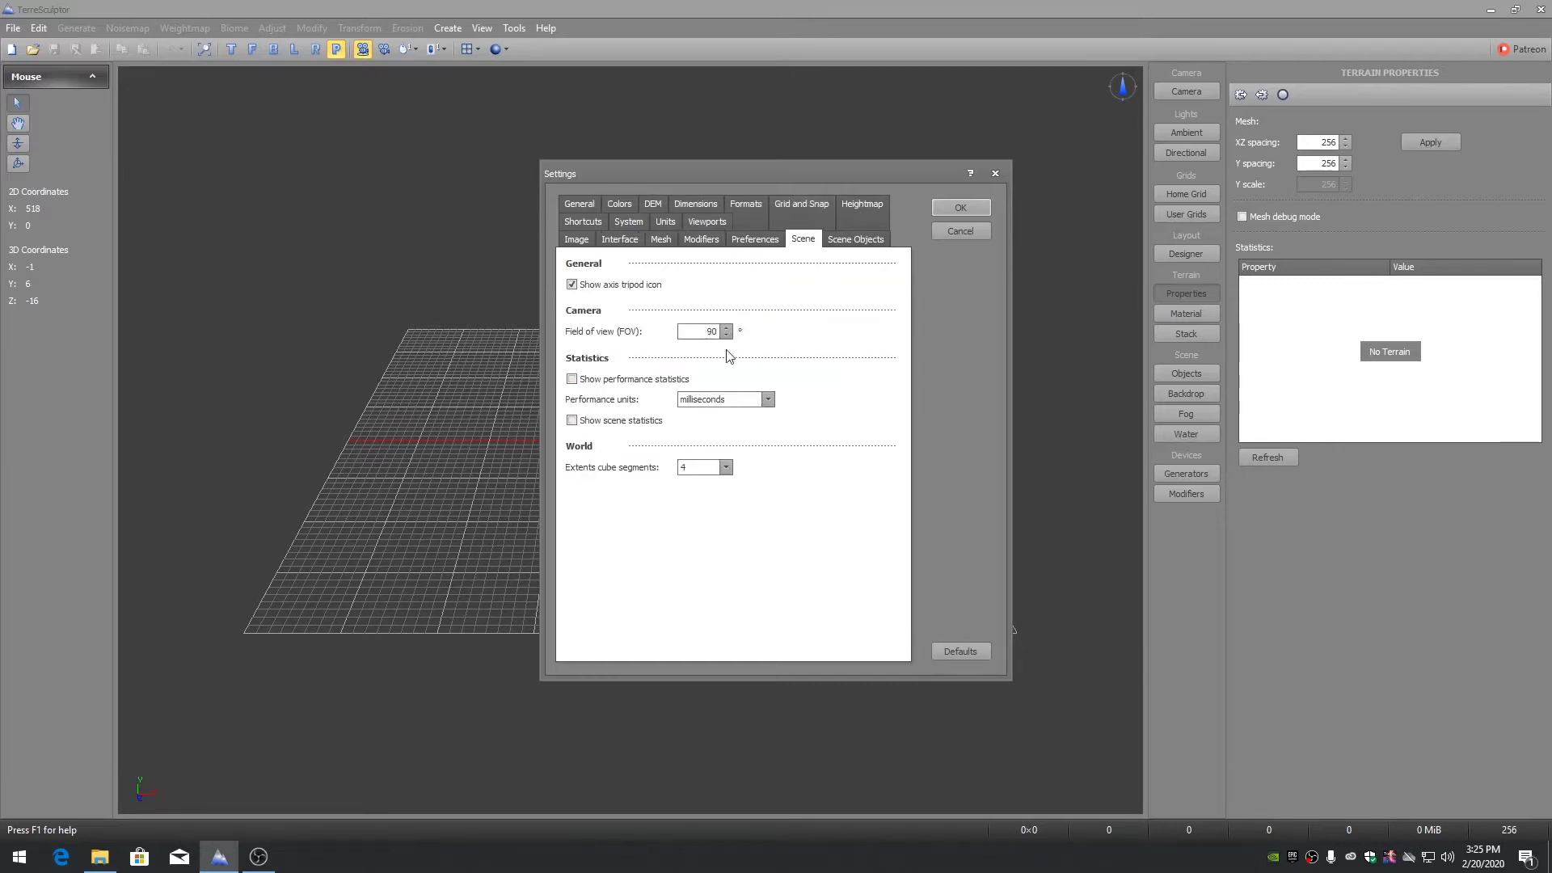
left_click(699, 474)
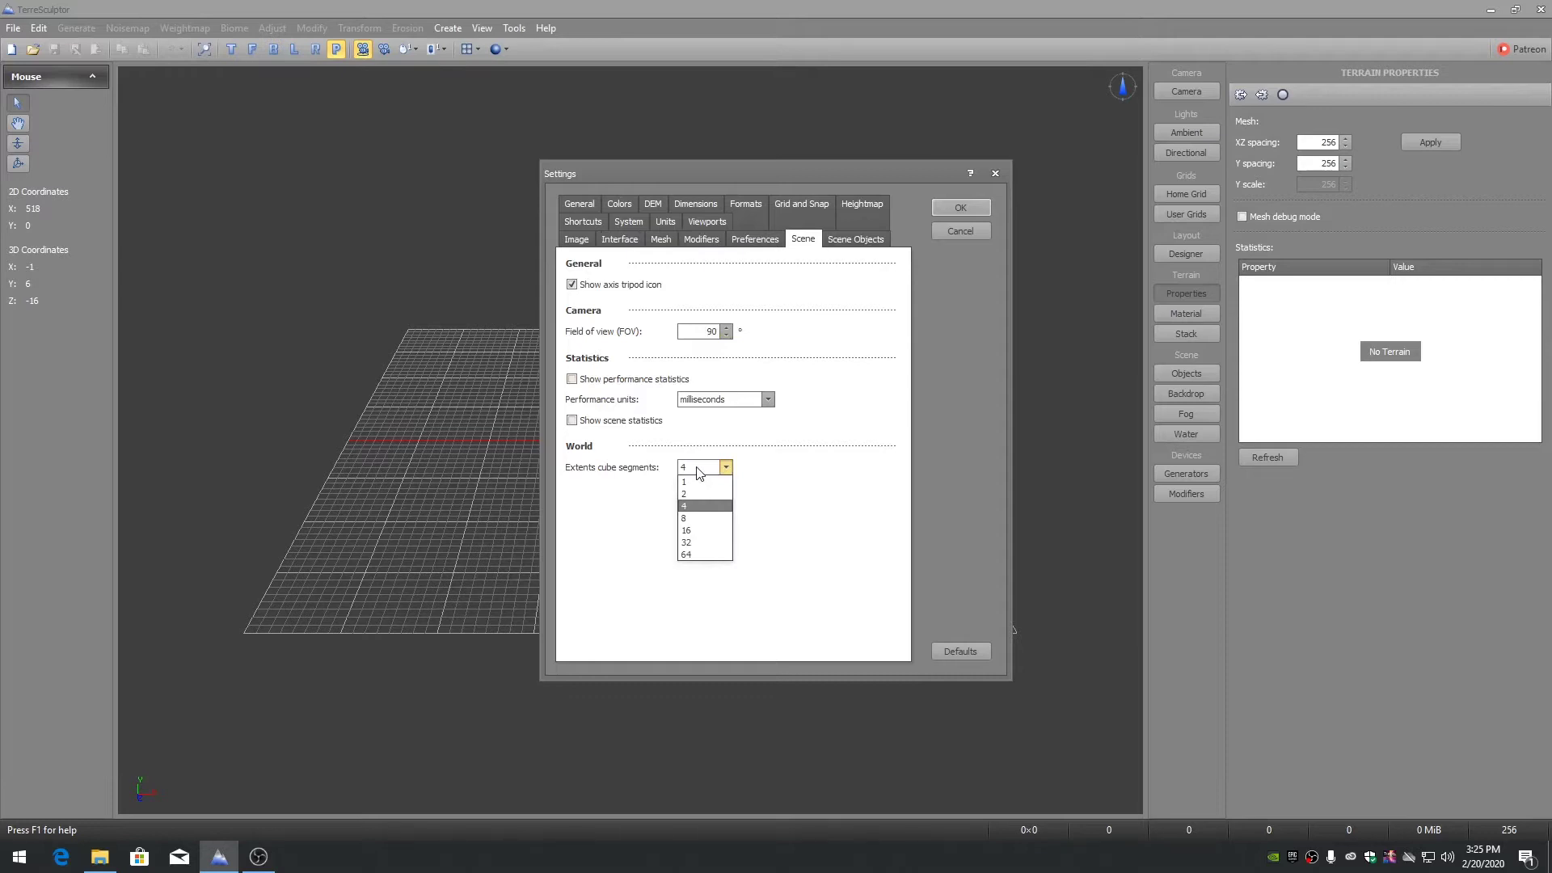
left_click(699, 473)
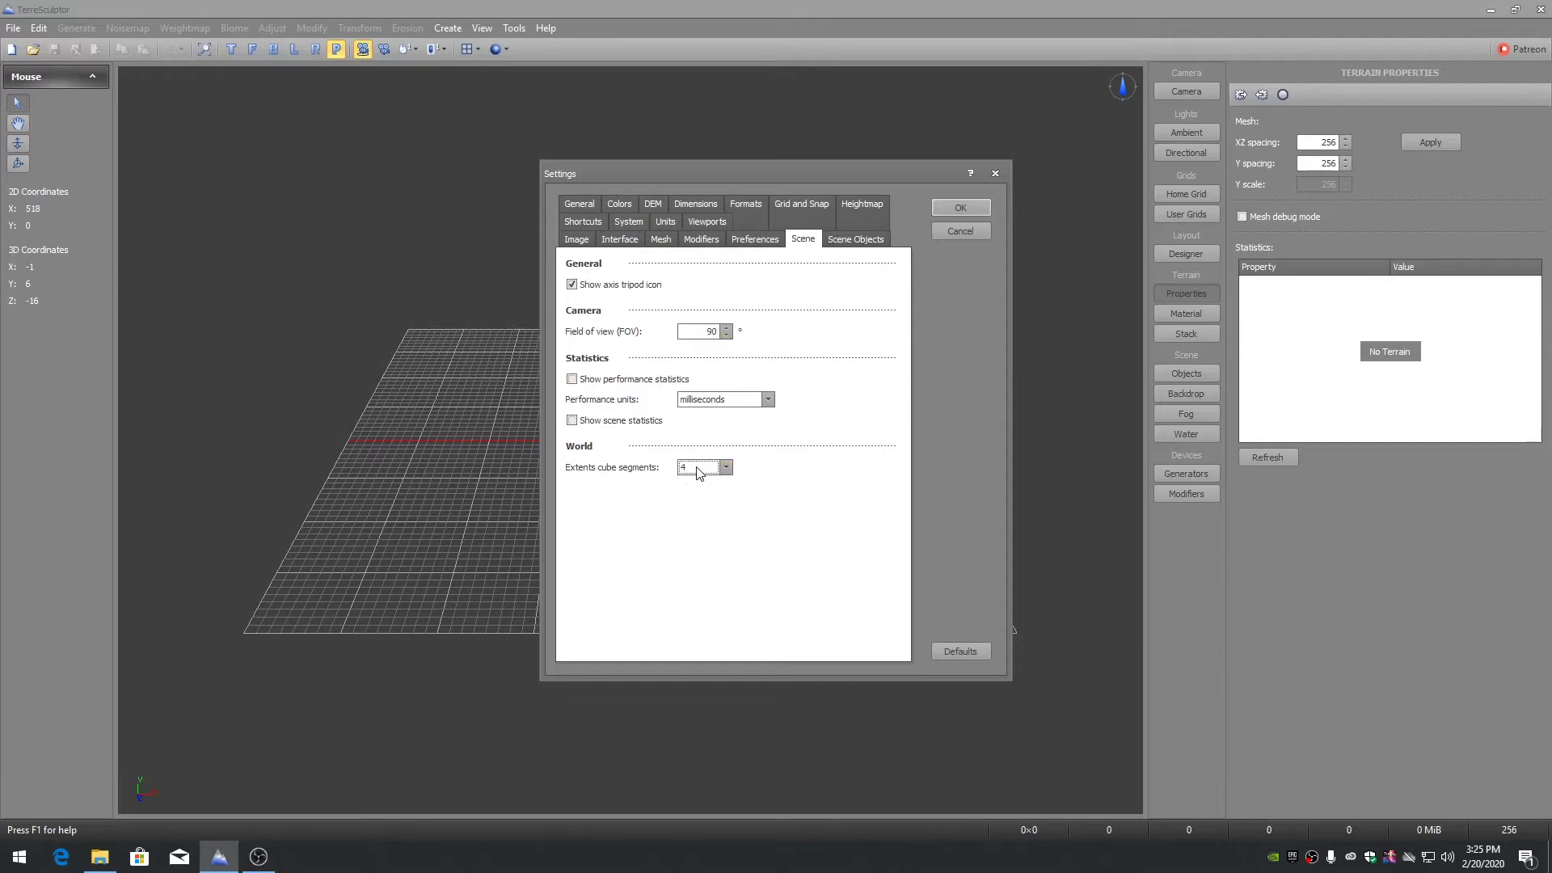
Review the unit presets and default XZ spacing in the settings, and open the Viewports settings.
left_click(663, 221)
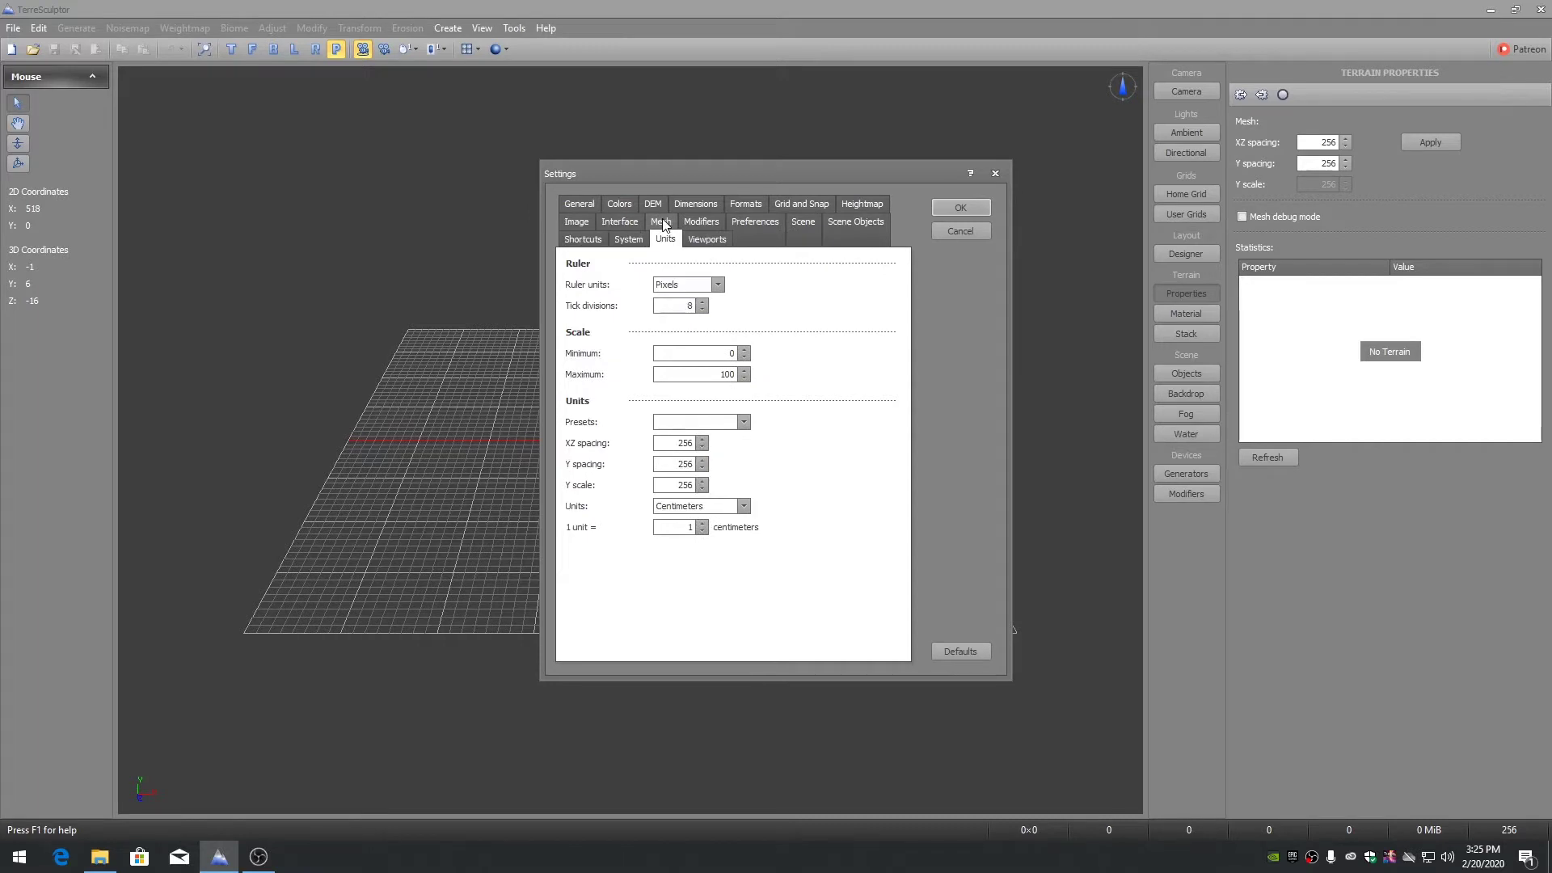
left_click(743, 422)
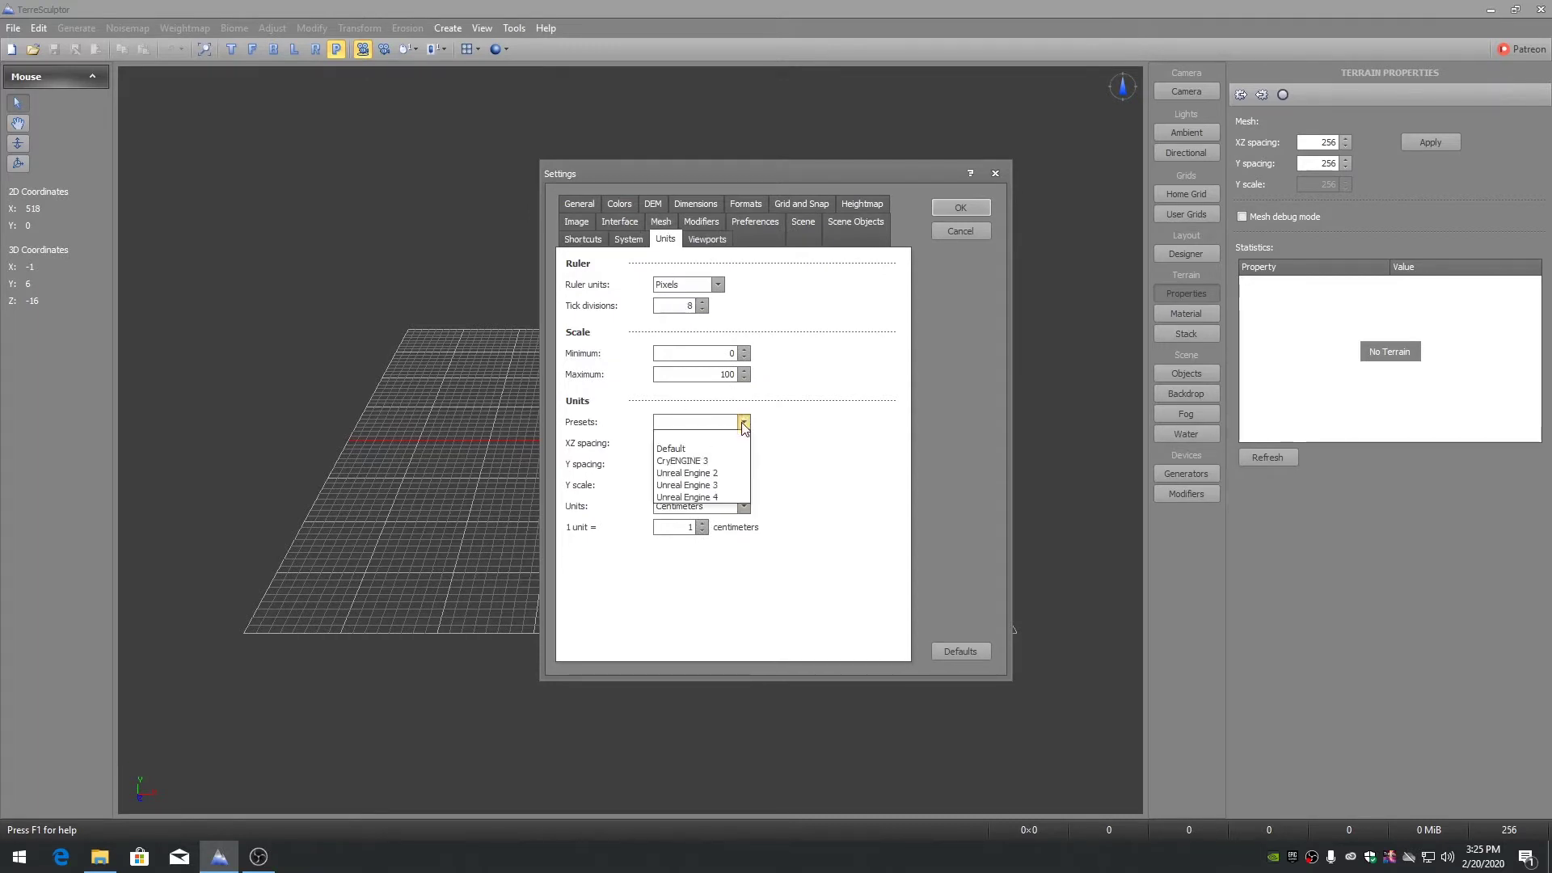
left_click(727, 502)
left_click_drag(672, 444, 701, 444)
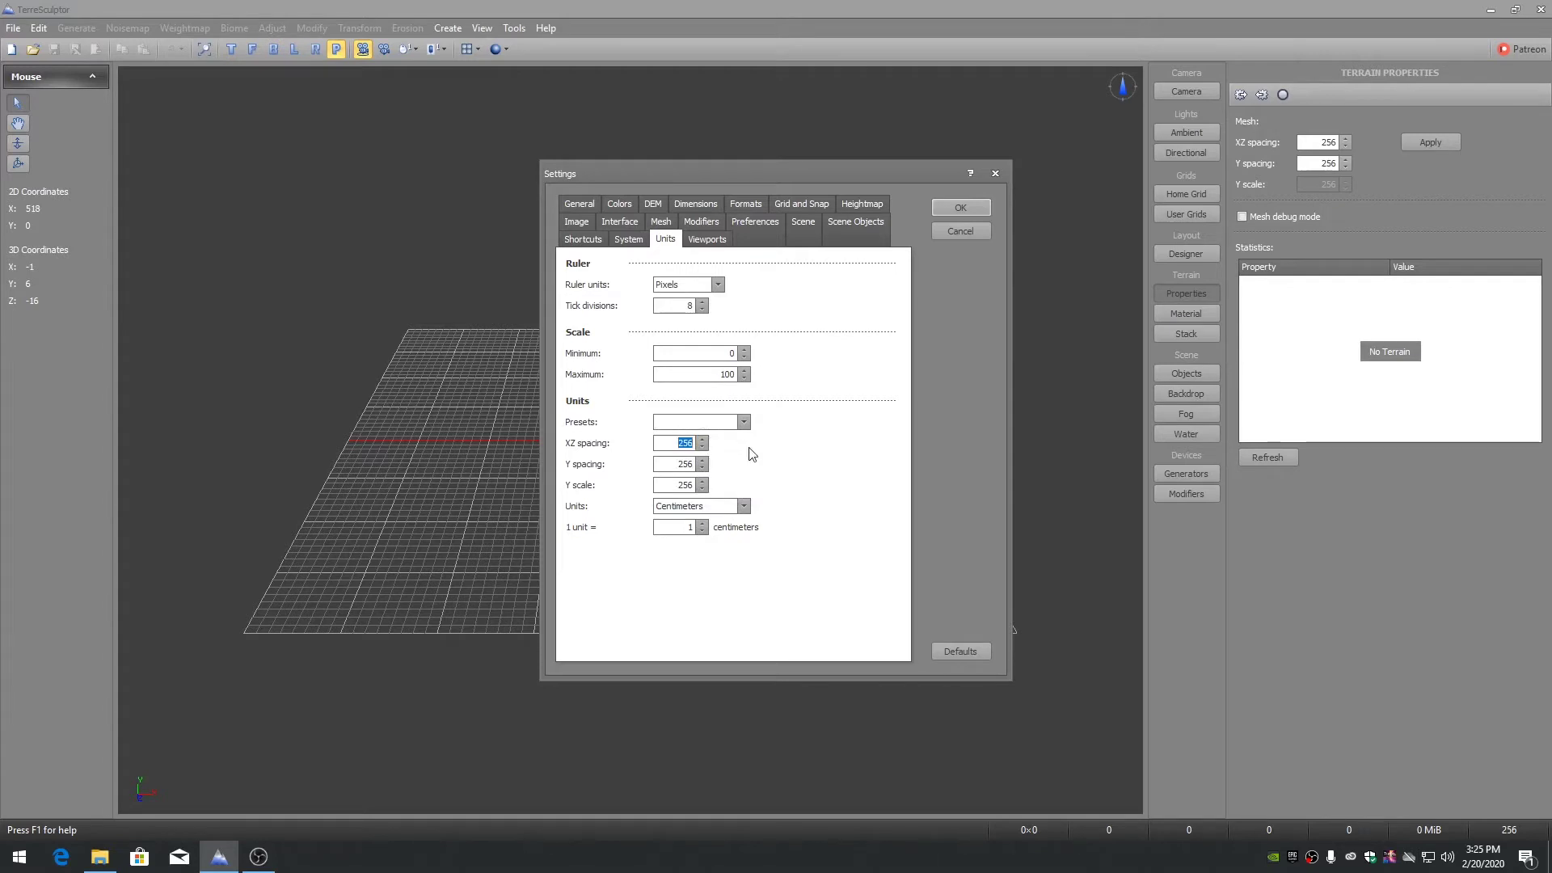
type("1")
type("10")
left_click(708, 240)
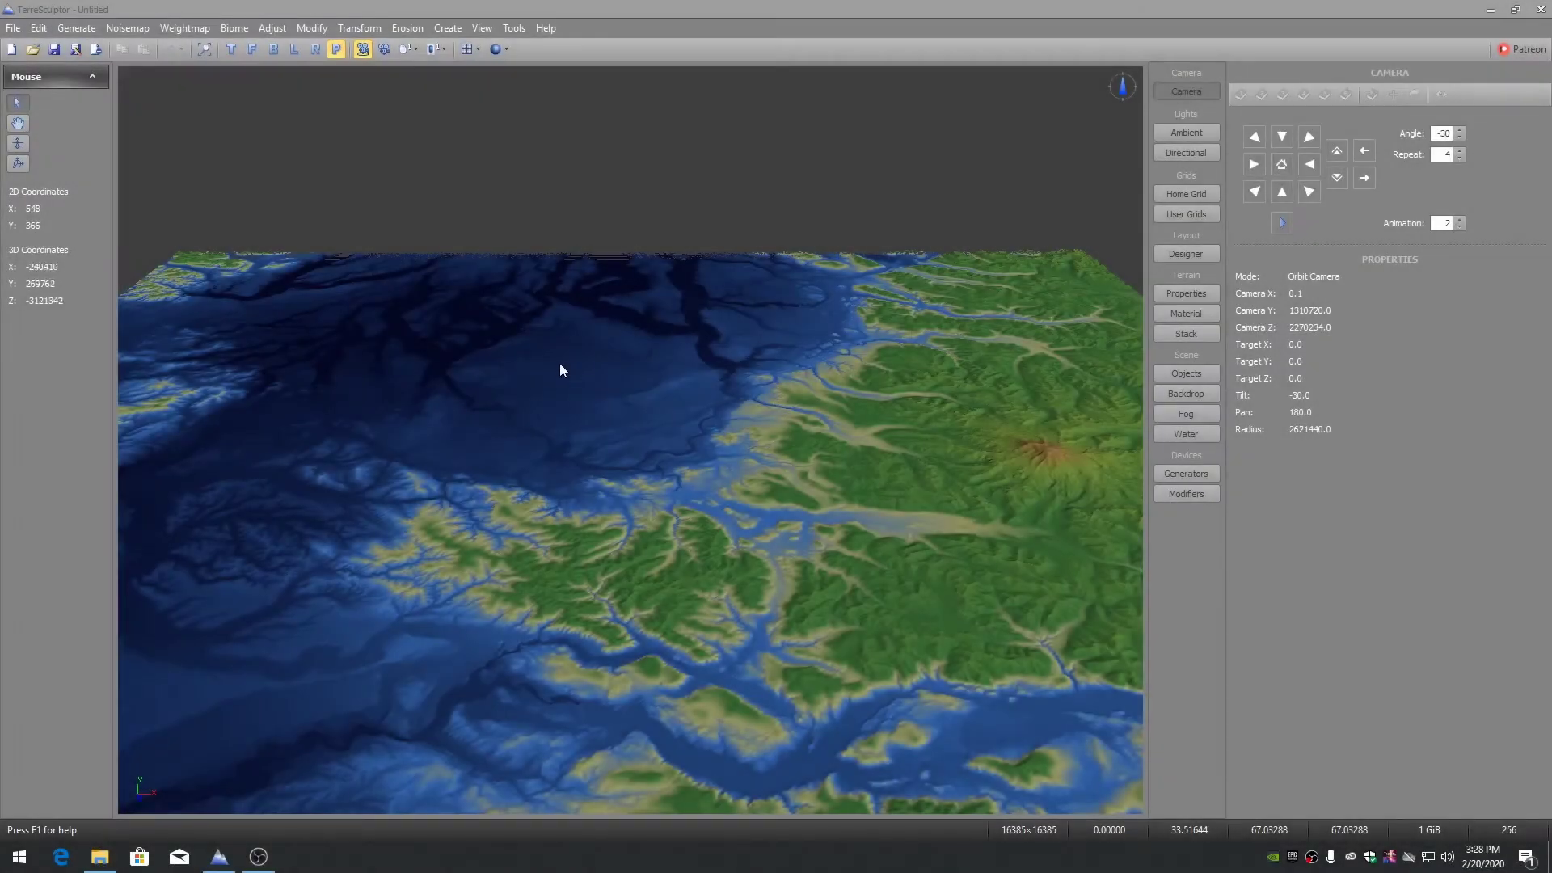
Set the terrain mesh XZ spacing and Y spacing to 100 and apply the change.
middle_click_drag(558, 366, 630, 373)
left_click_drag(629, 440, 667, 370)
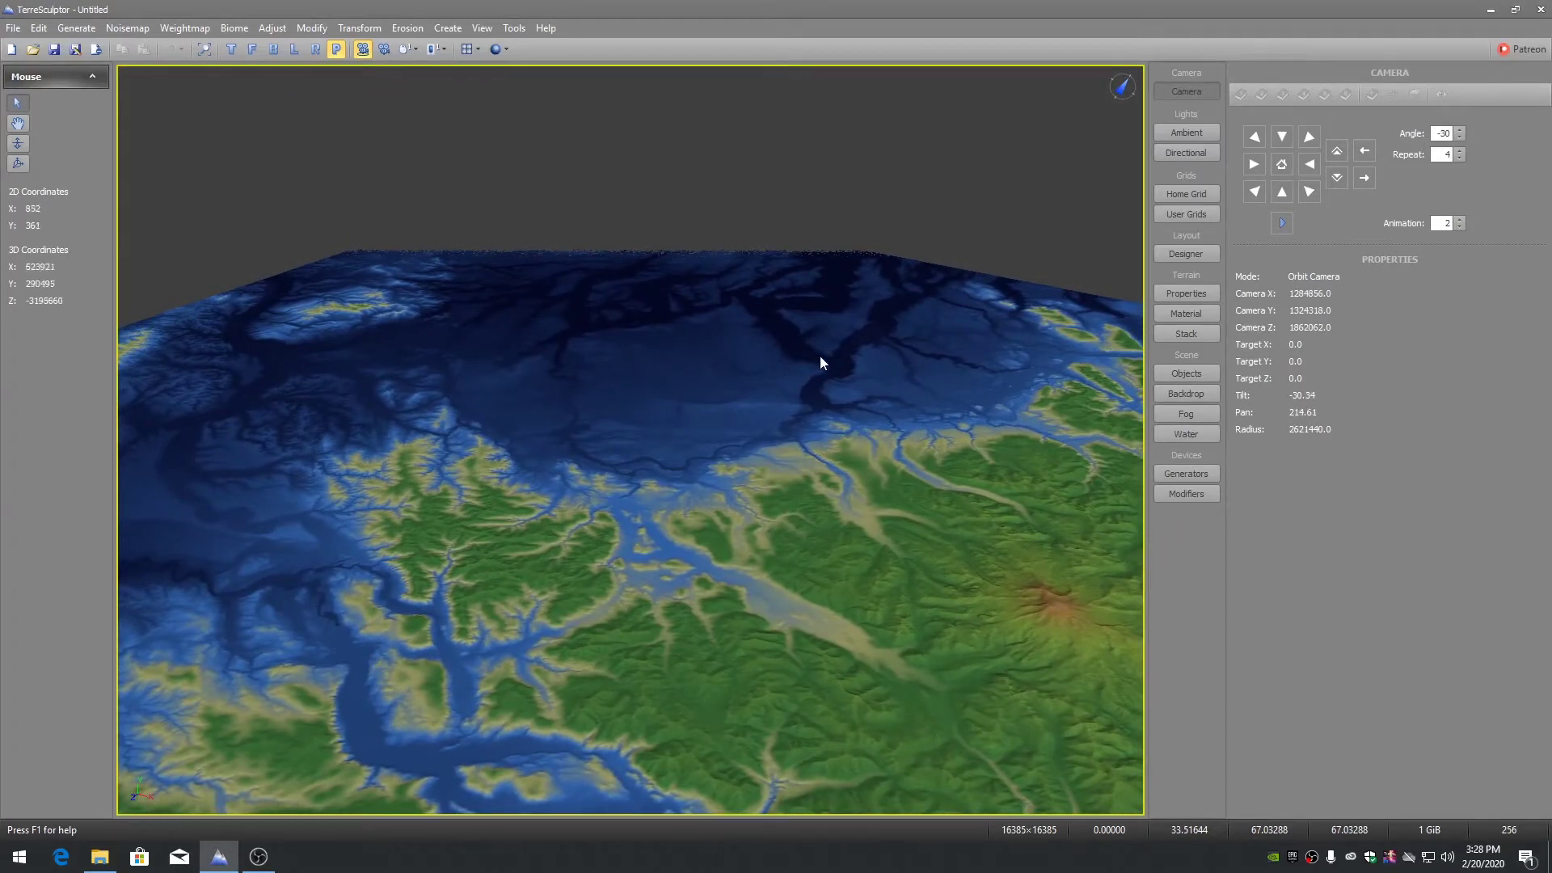
left_click(1188, 290)
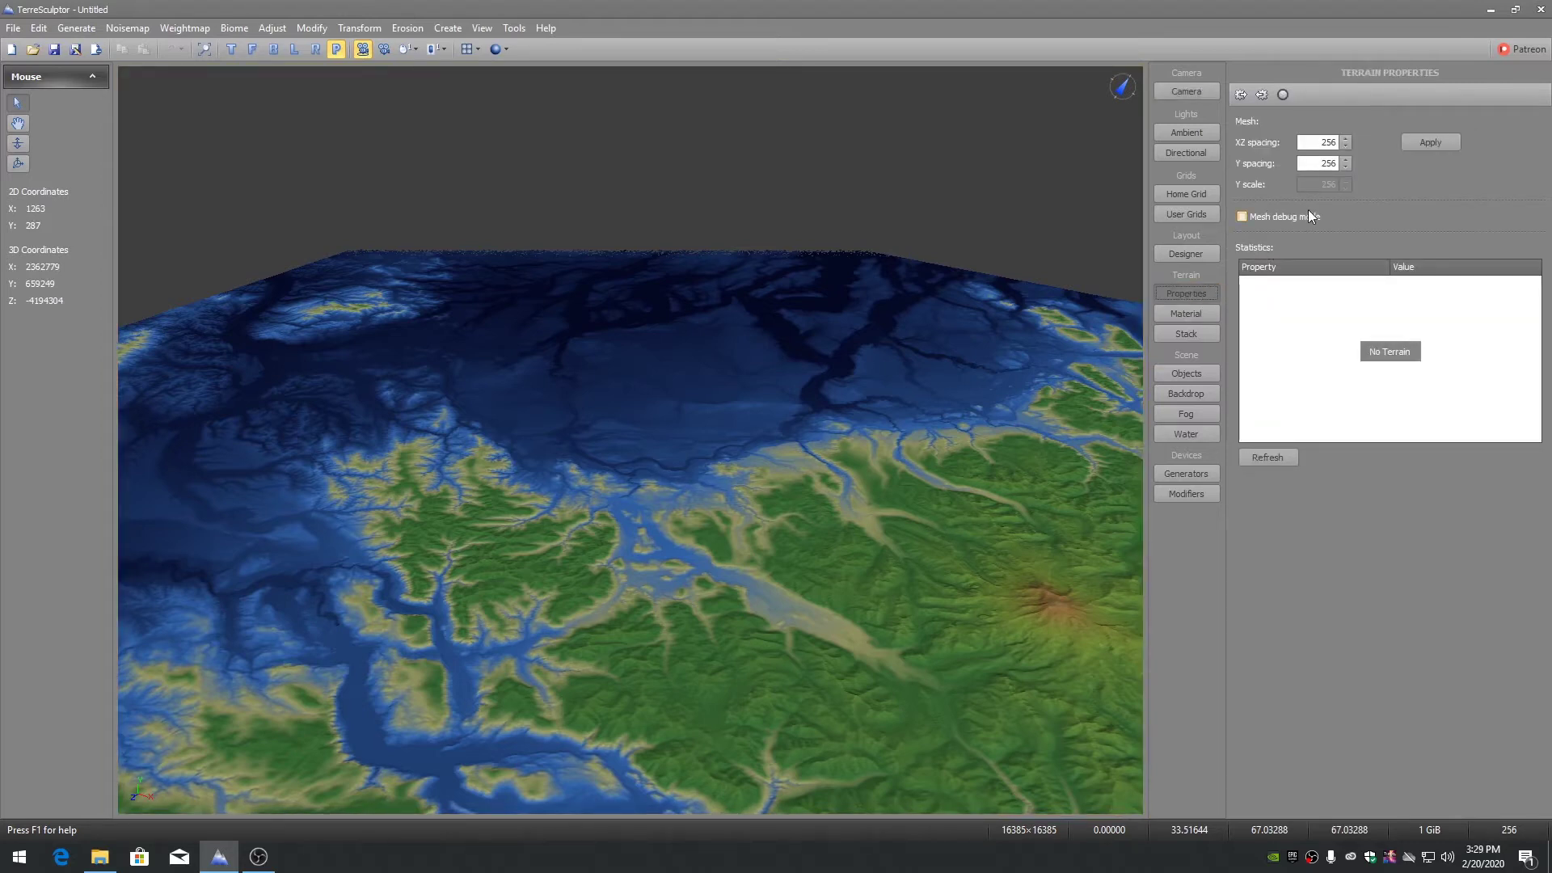
left_click_drag(1315, 143, 1358, 139)
type("100")
left_click(1437, 137)
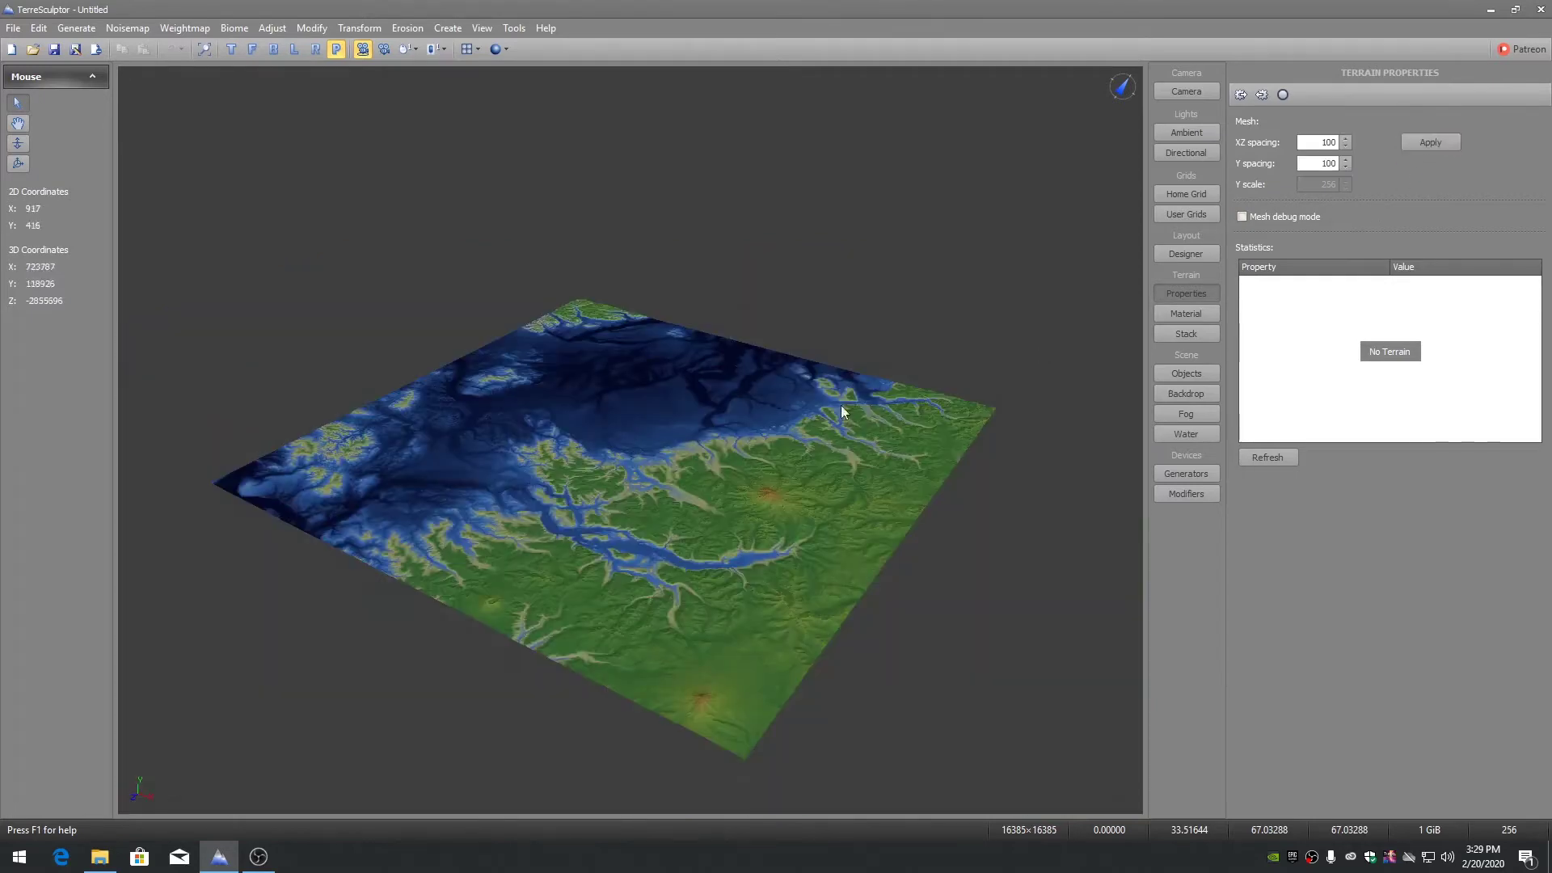
middle_click_drag(630, 440, 727, 440)
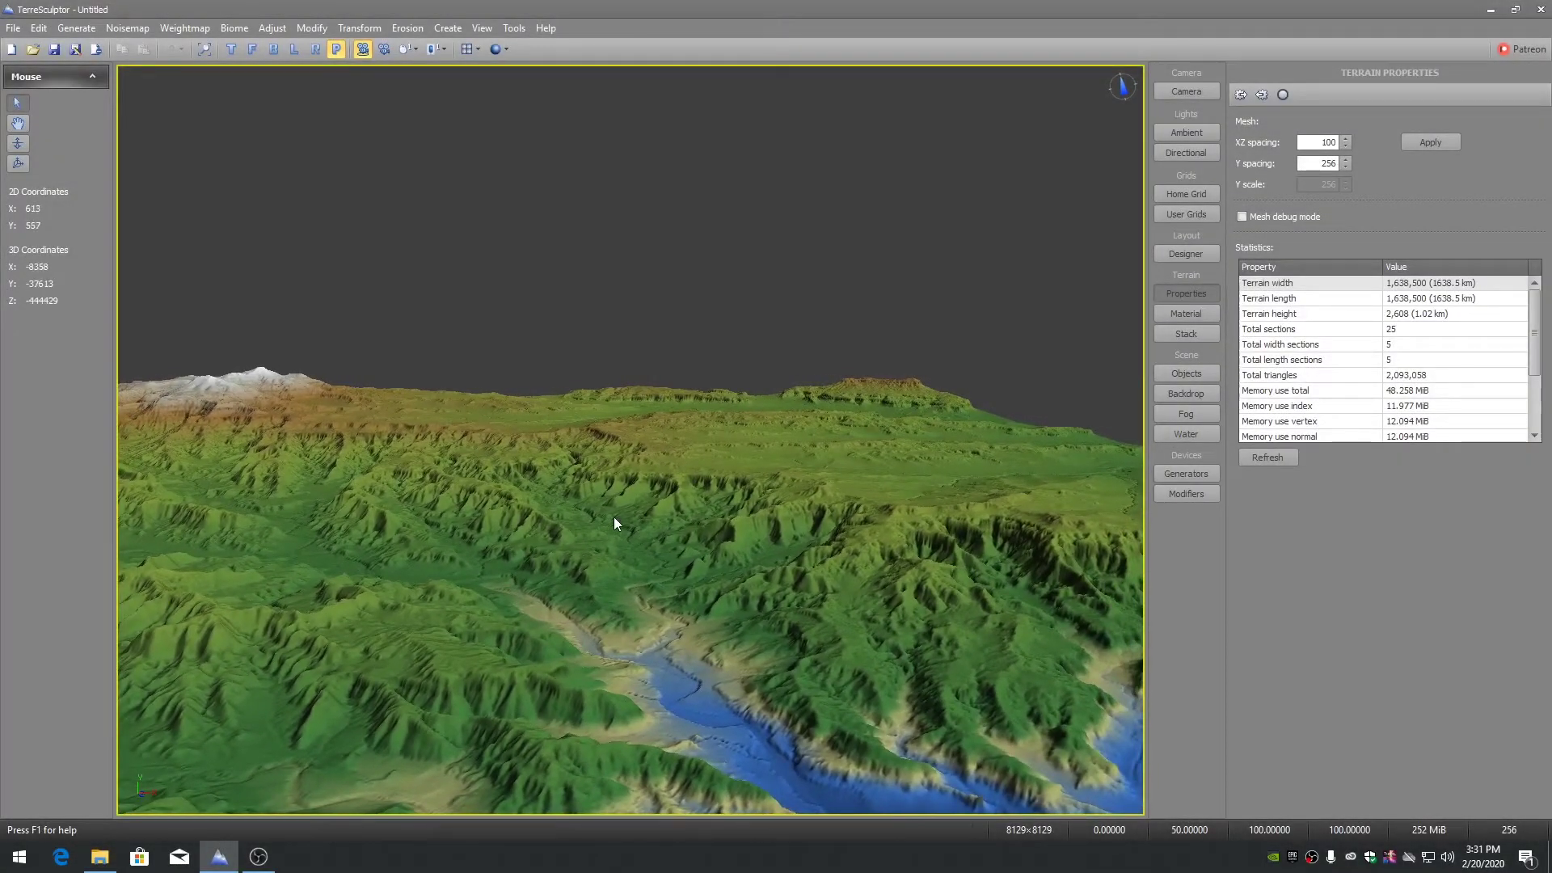
Switch the terrain mesh to Normal LOD and examine the relief around the valleys and ridges.
left_click(469, 51)
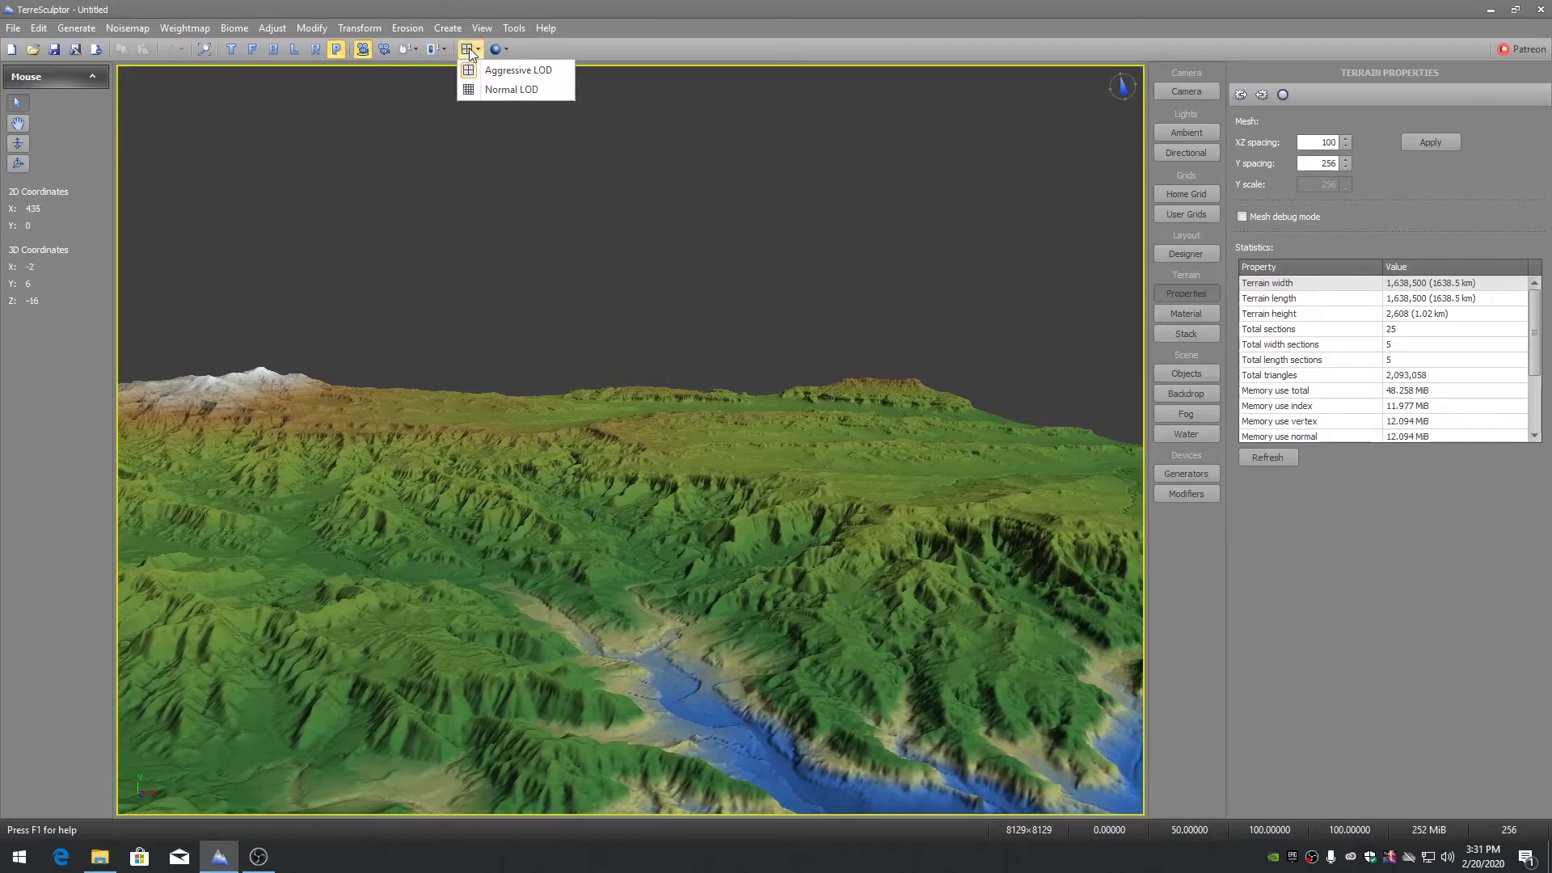
left_click(491, 90)
middle_click_drag(662, 485, 715, 503)
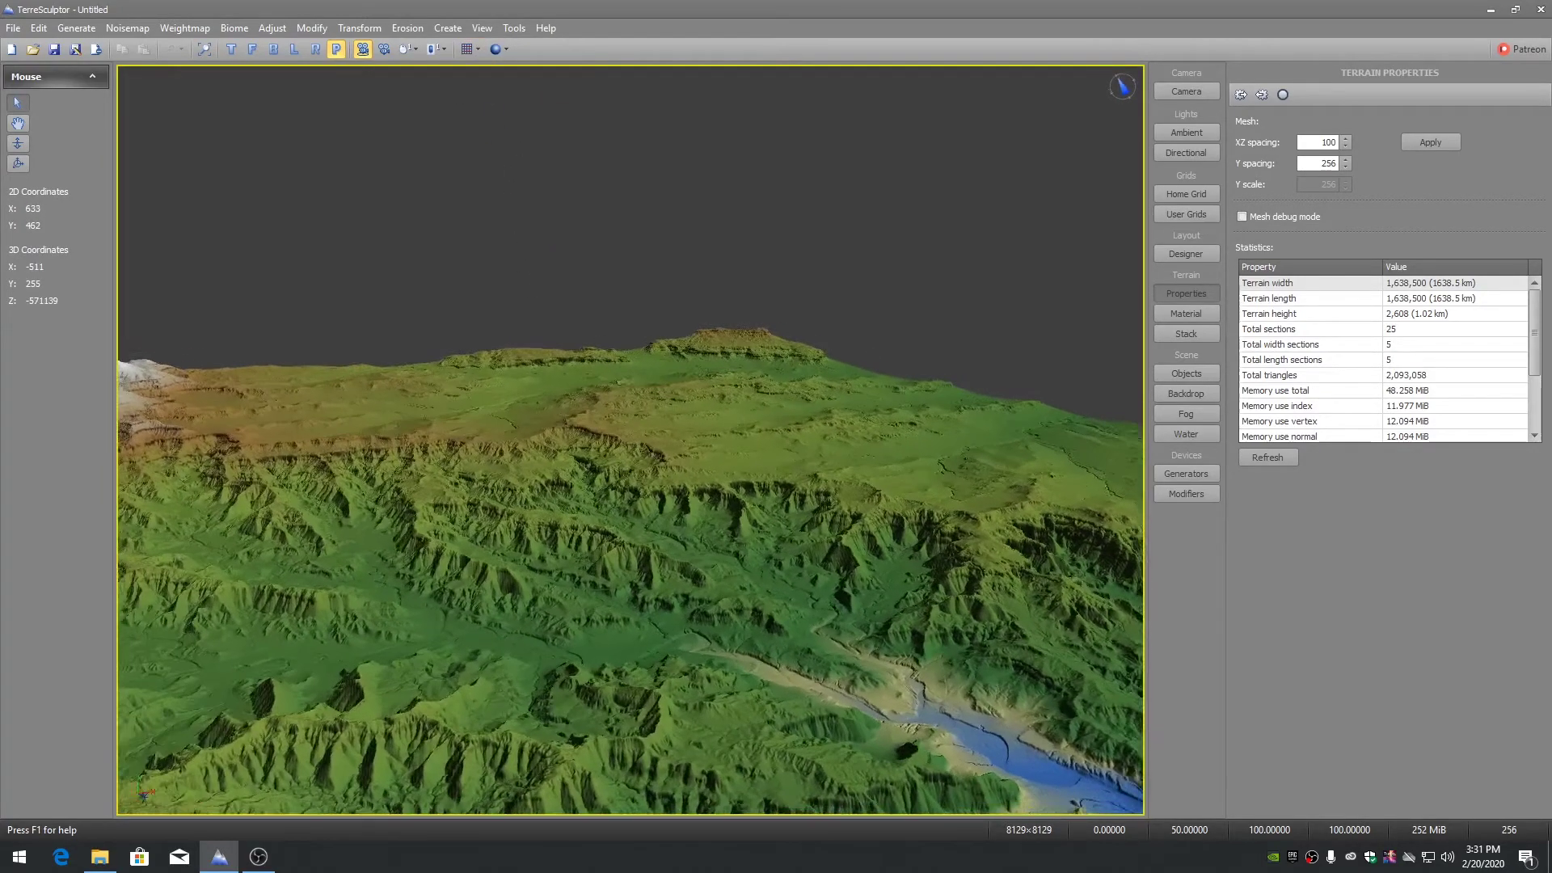
middle_click_drag(630, 440, 533, 440)
middle_click_drag(549, 509, 577, 535)
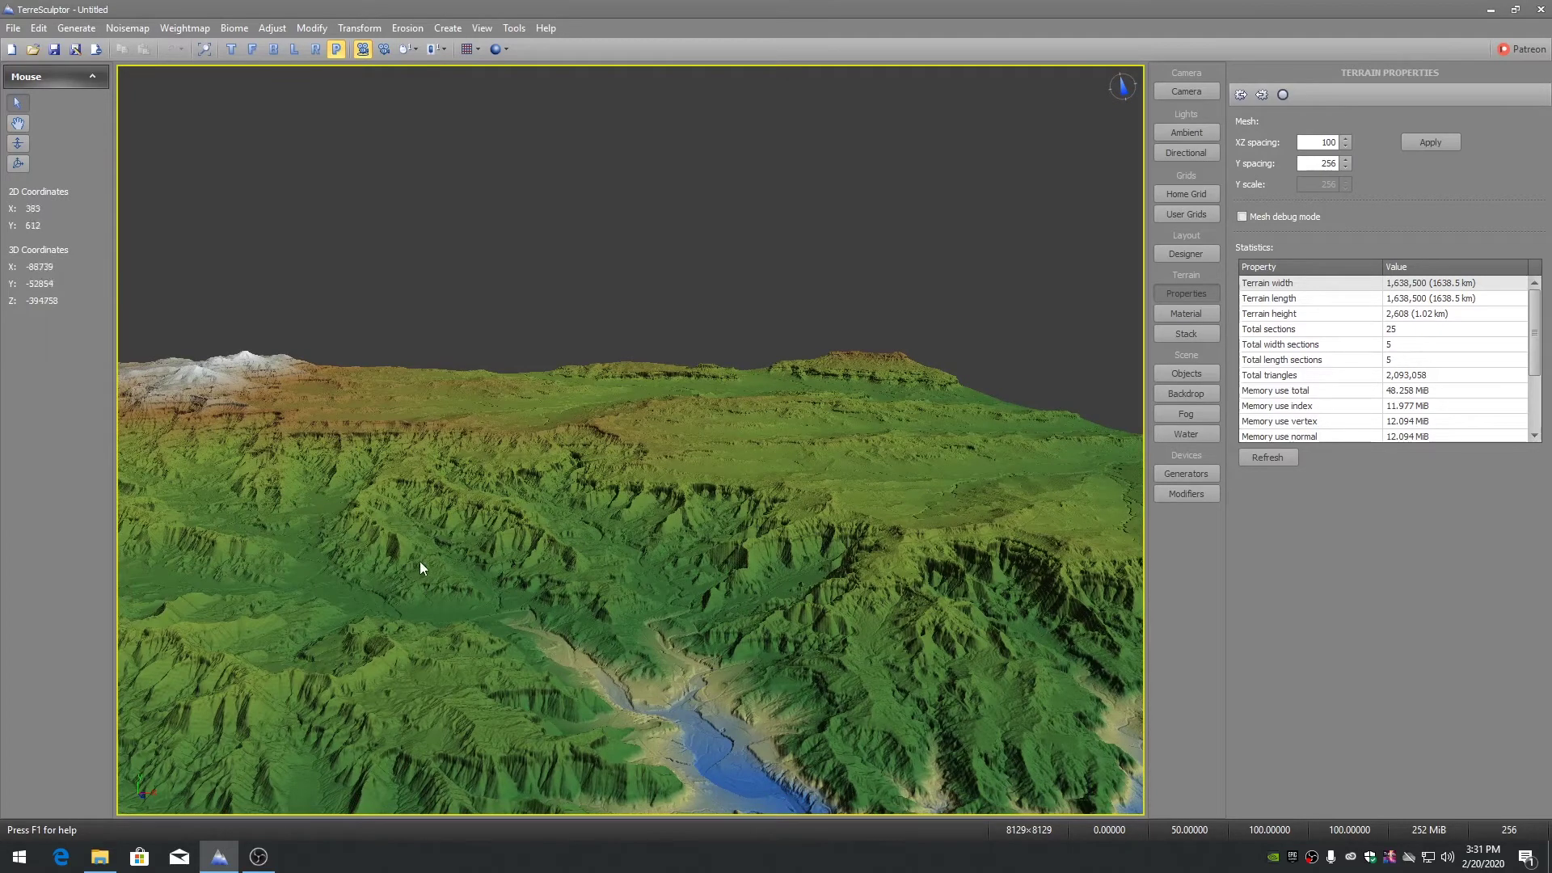
middle_click_drag(419, 561, 1019, 561)
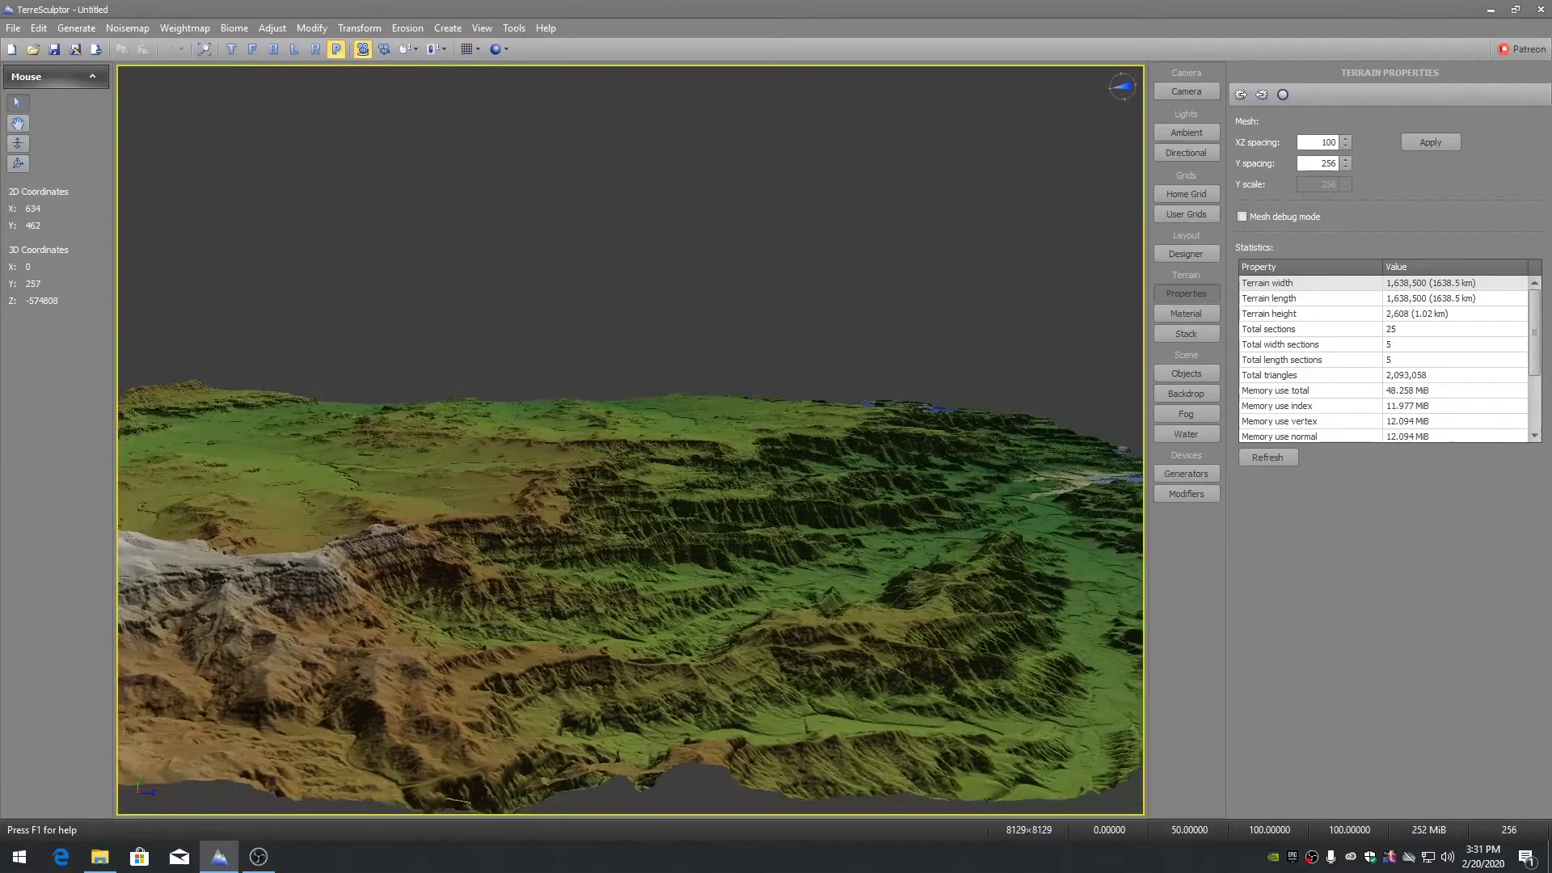
right_click_drag(599, 439, 578, 440)
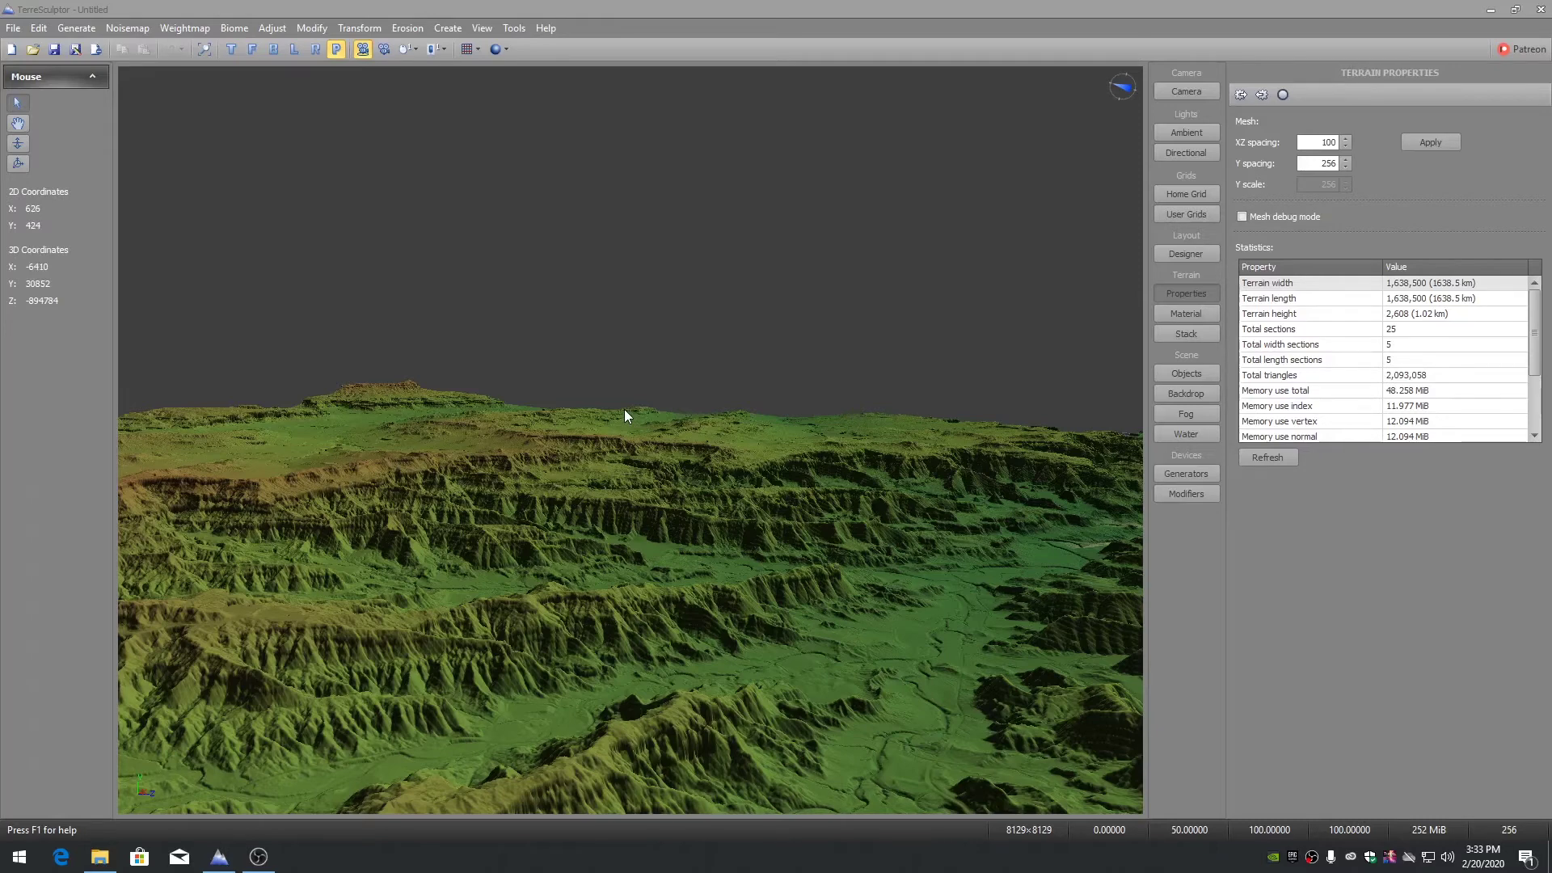
Check the available viewport multiplier options from 8× to ¼×.
left_click(411, 49)
left_click(411, 50)
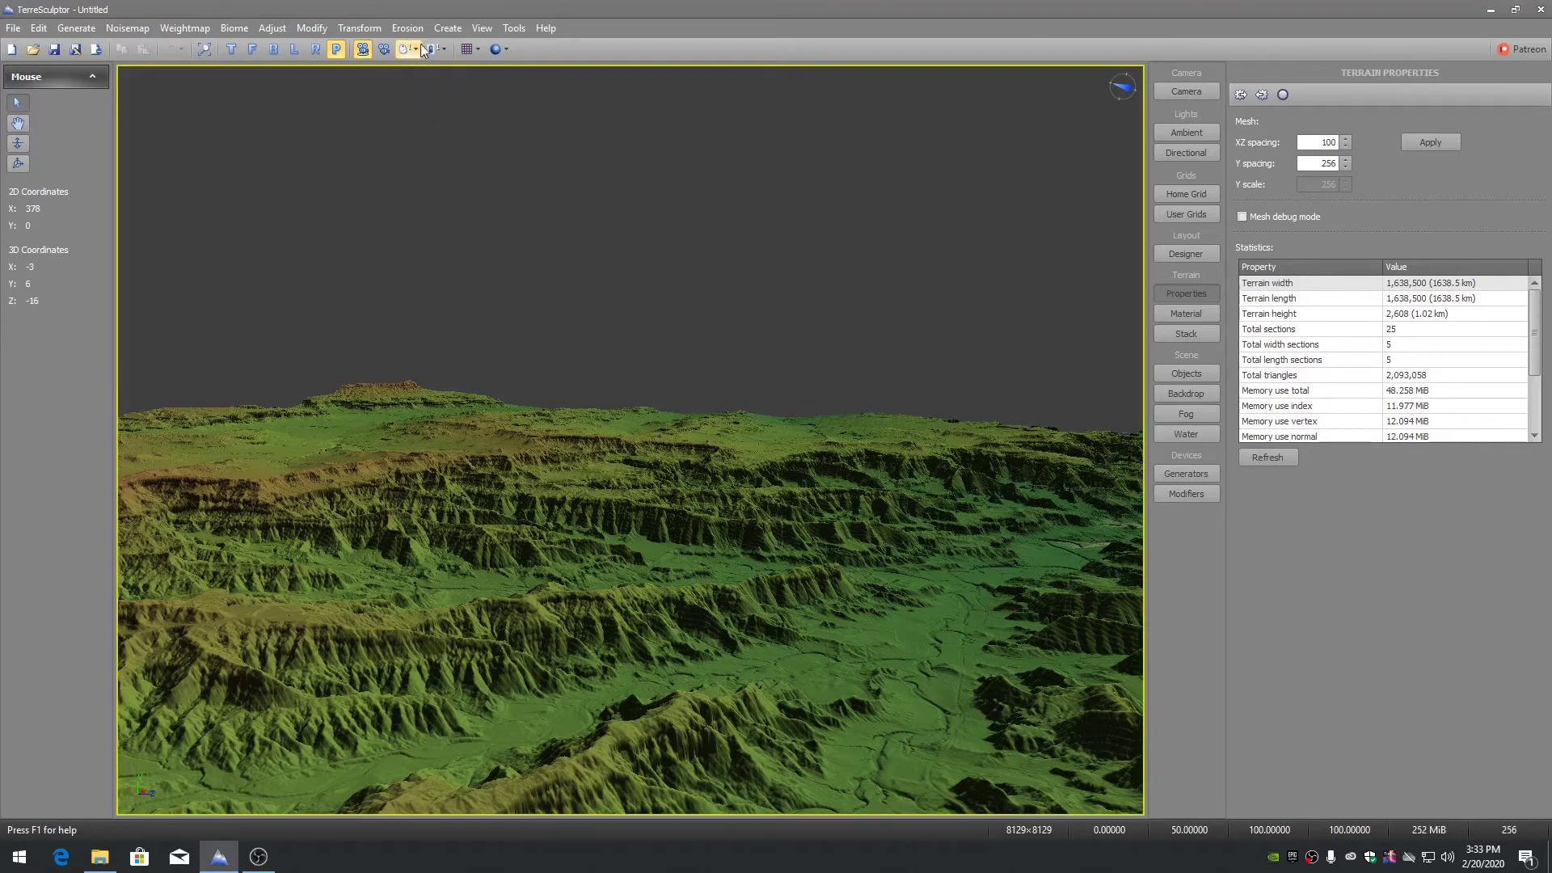
left_click(437, 49)
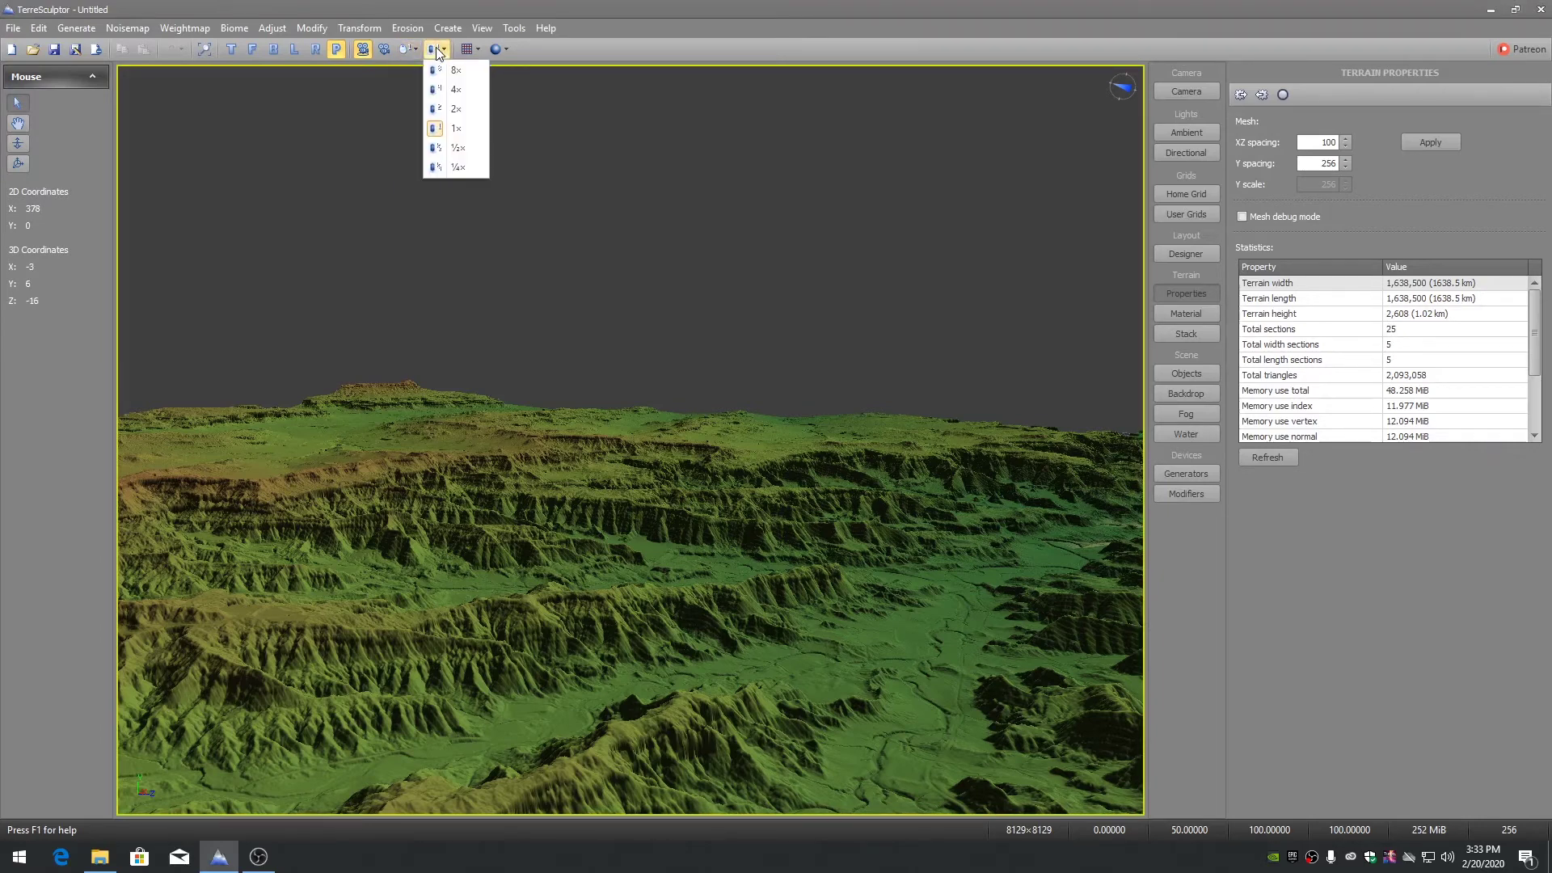
left_click(437, 52)
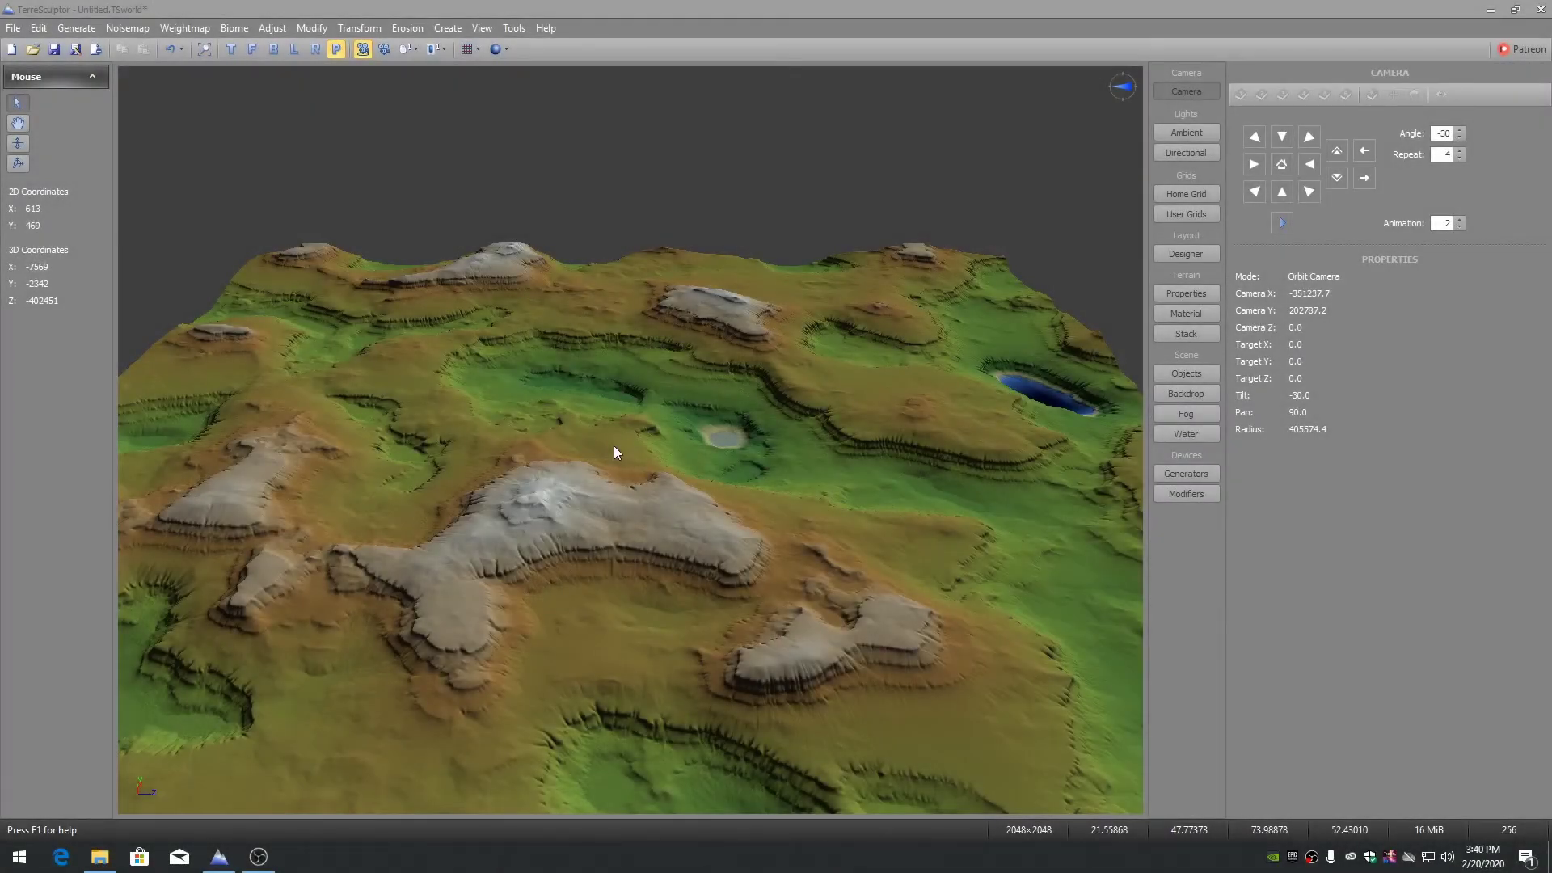
Apply Hydraulic Erosion to the terrain using the Equal Coverage rain type and the current parameters.
left_click(406, 29)
left_click(430, 49)
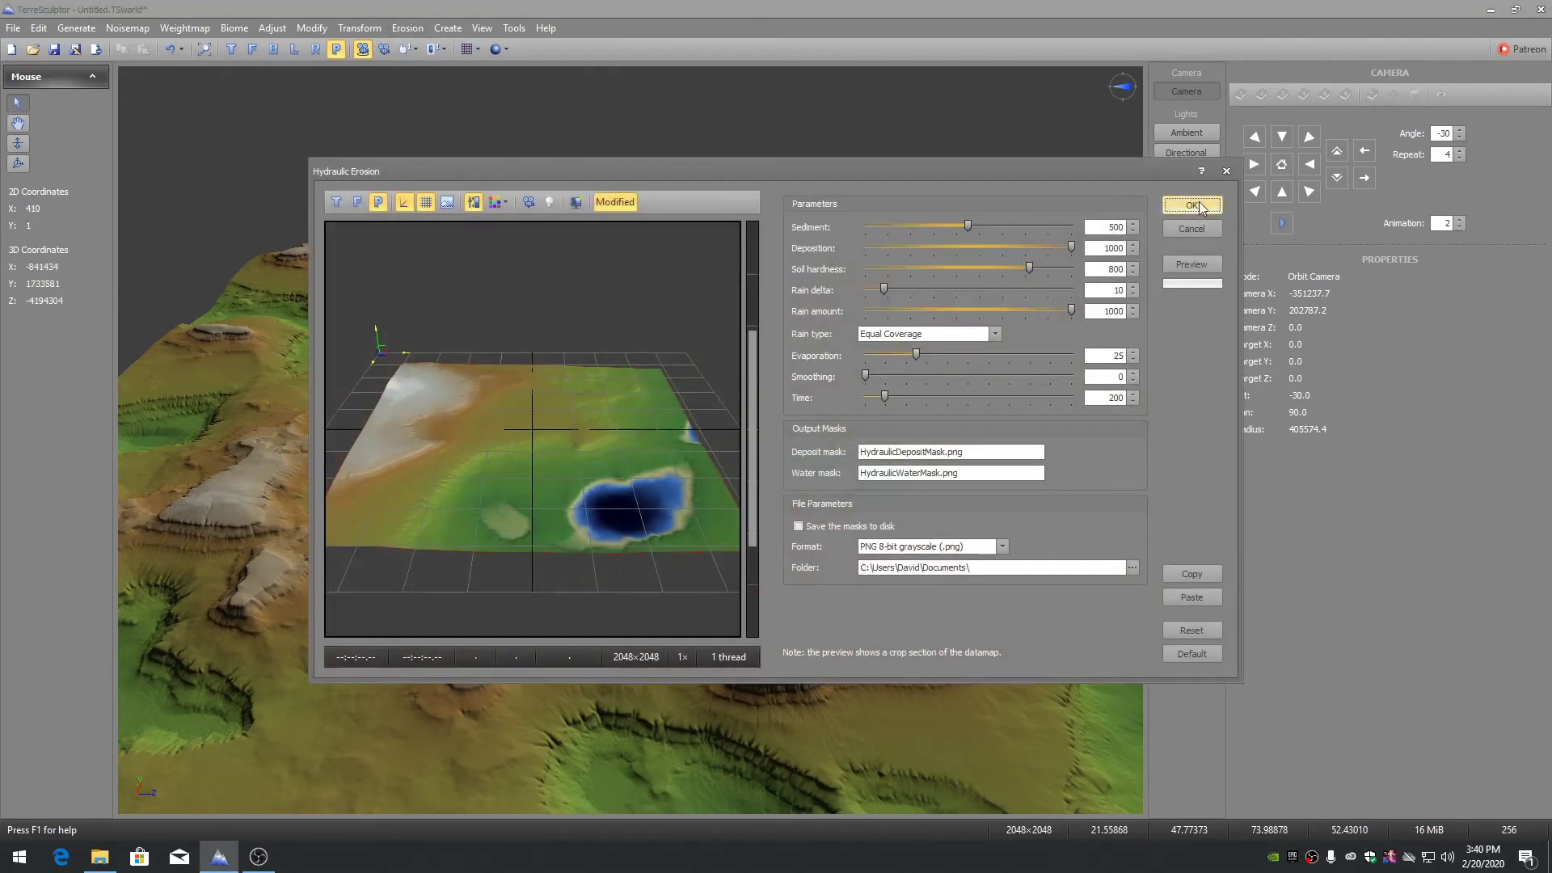
left_click(1193, 205)
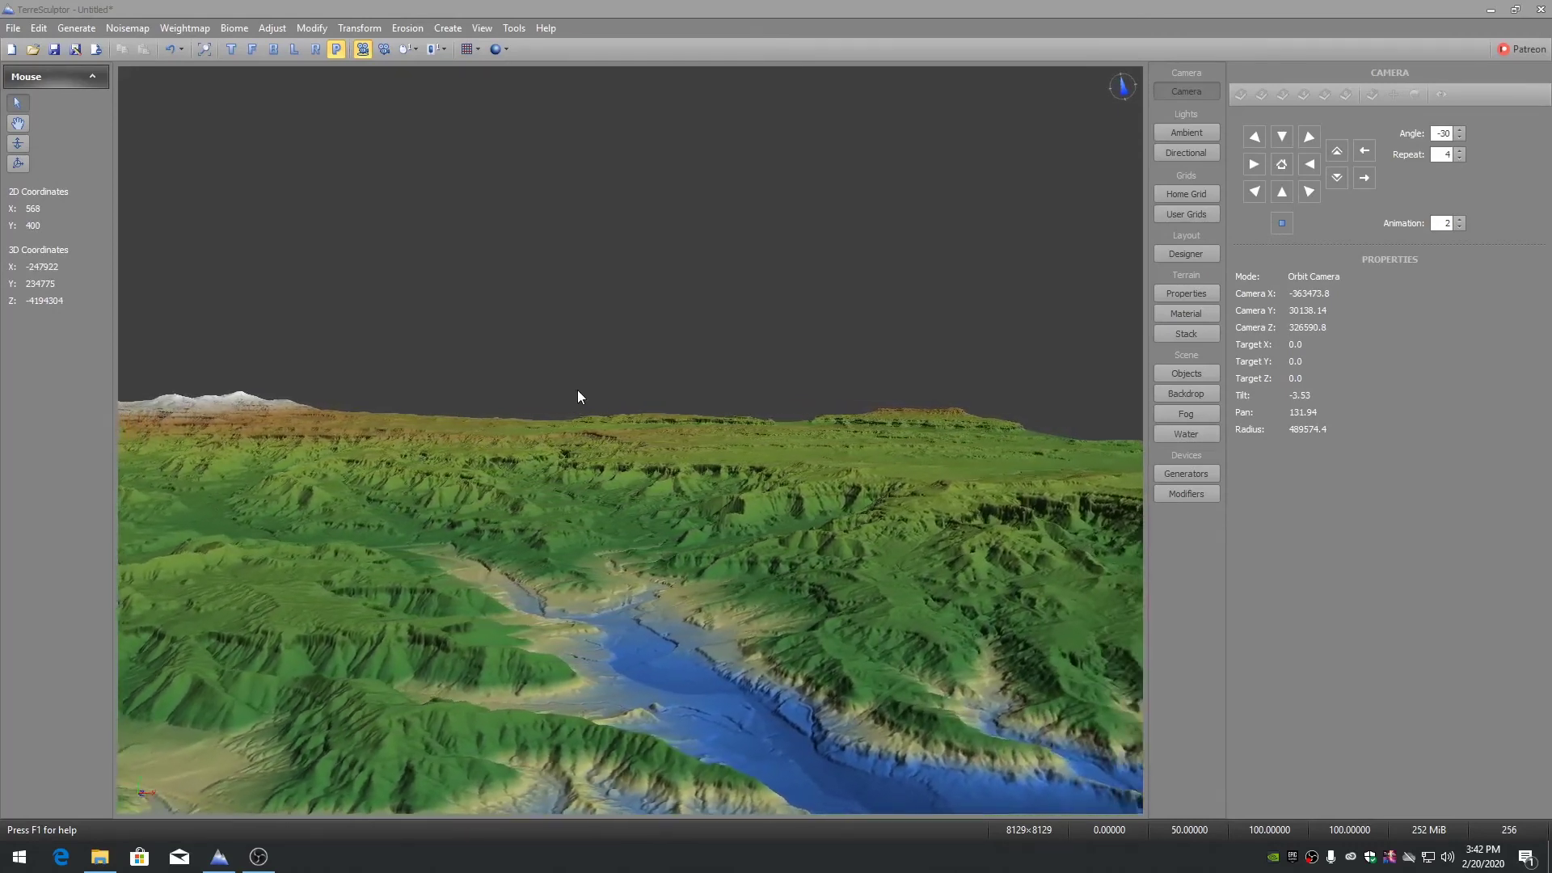
Display the performance statistics in the viewport.
left_click(482, 28)
left_click(518, 90)
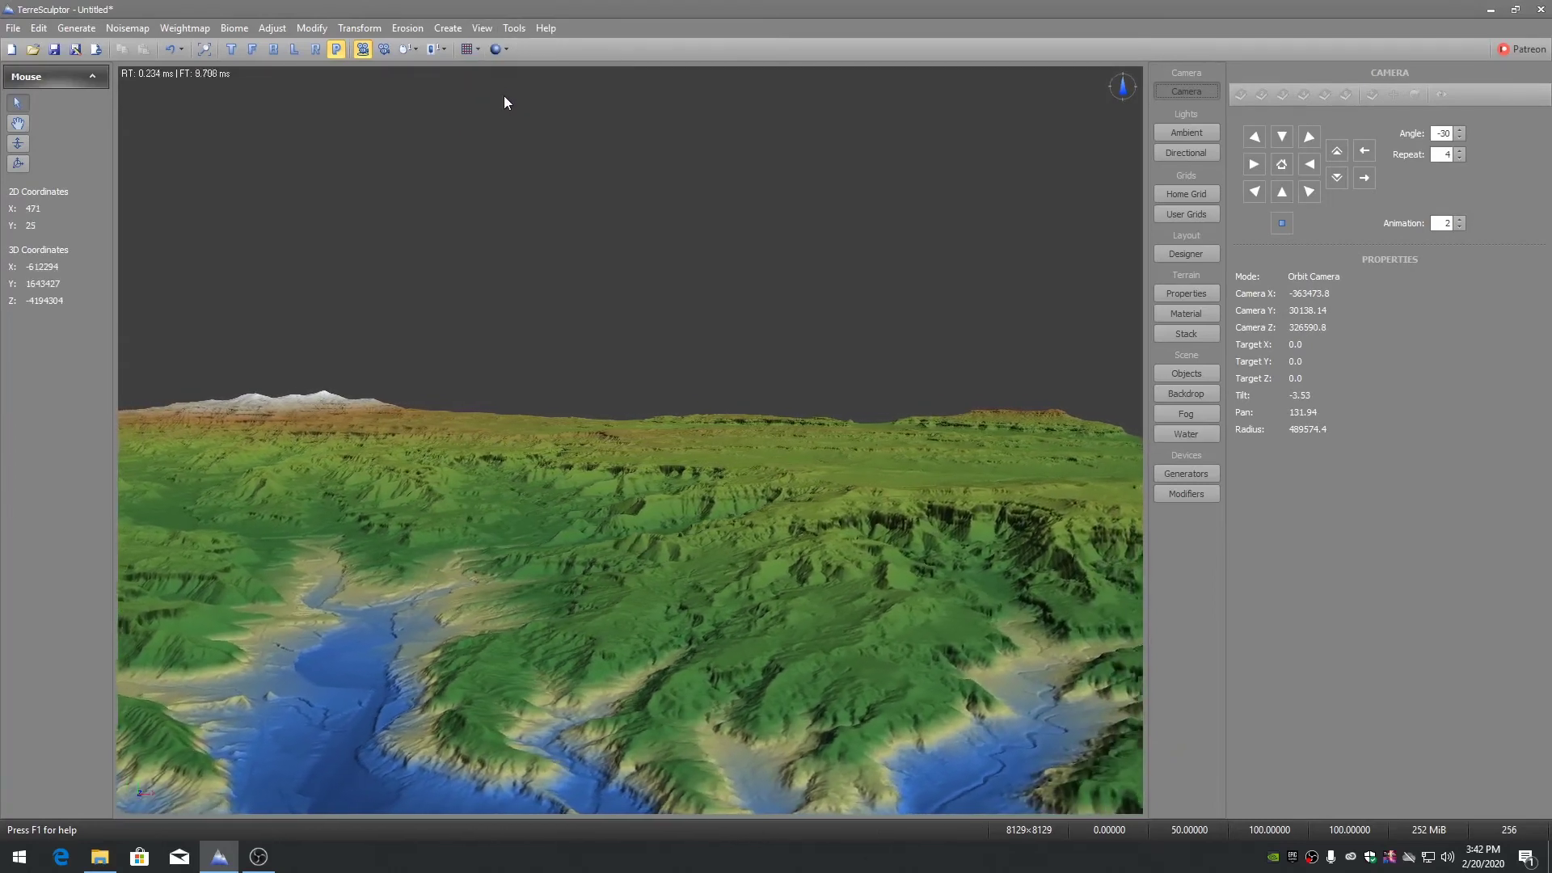